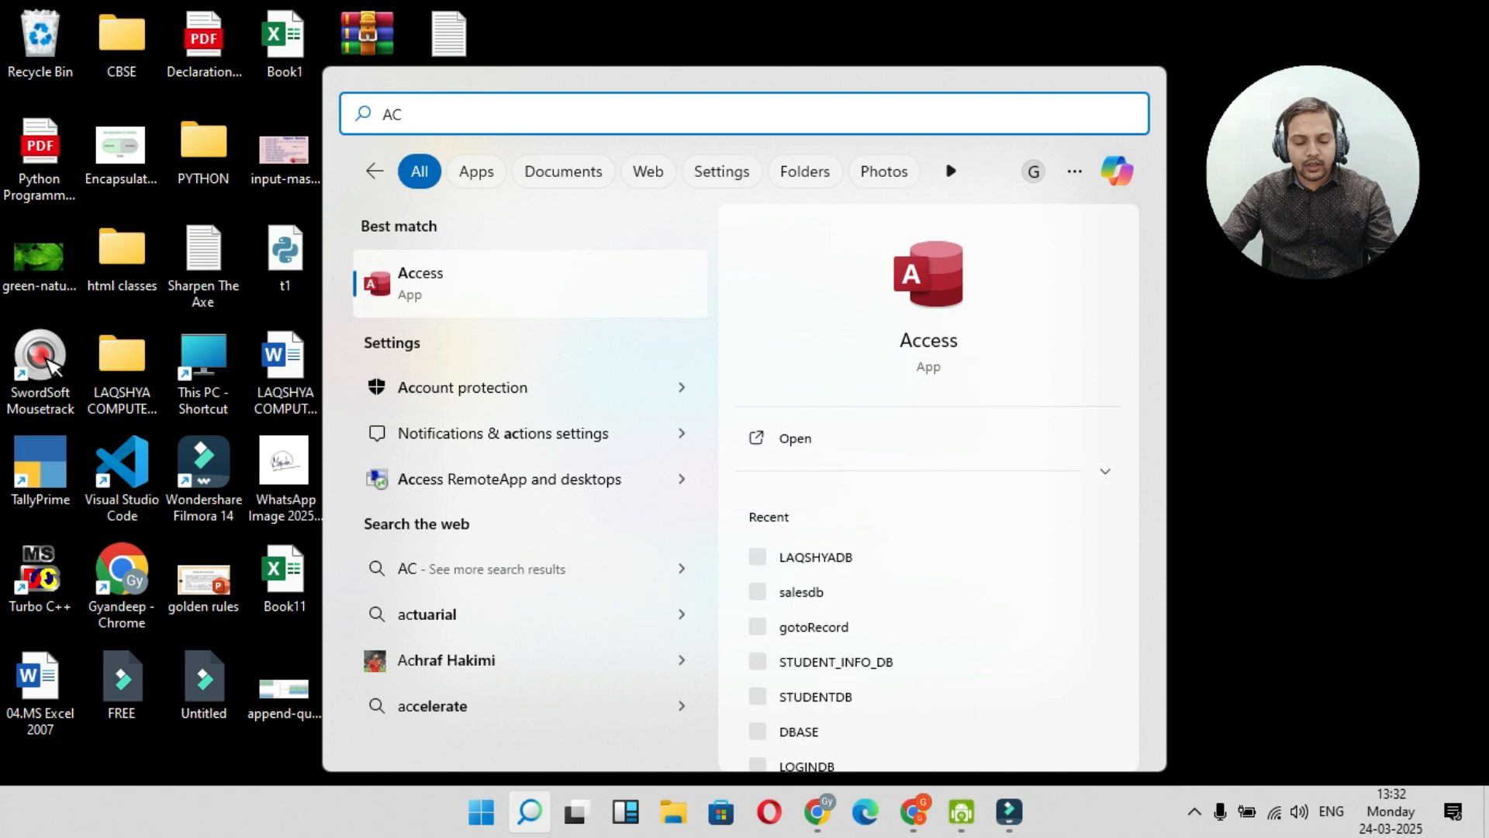
Launch Access, open the LAQSHYADB database, and open its STUDENT_MASTER_TABLE and STUDENT_INFO tables.
{"action": "key", "text": "Return"}
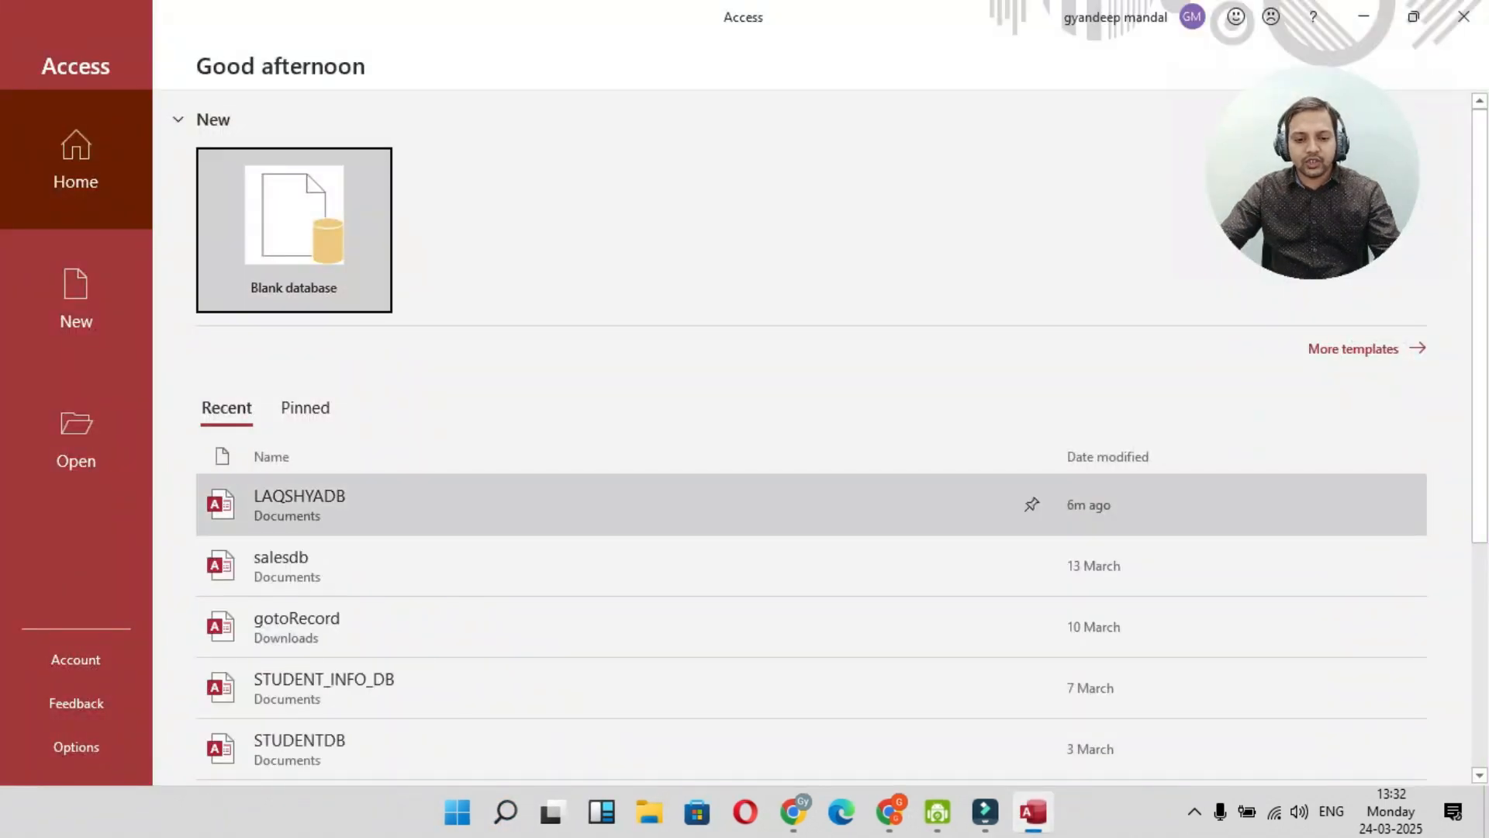
{"action": "left_click", "coordinate": [543, 504]}
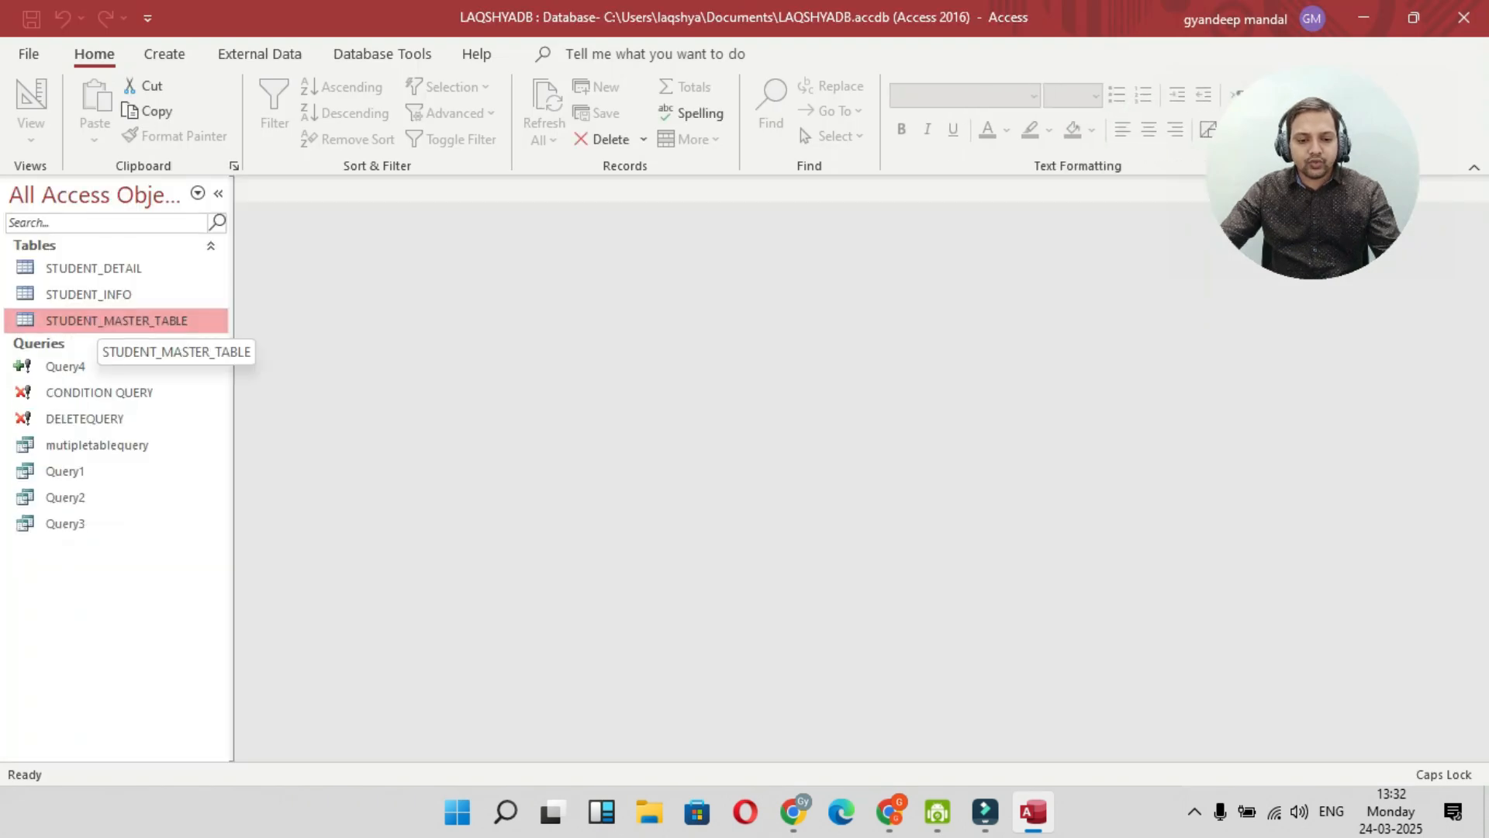
{"action": "double_click", "coordinate": [109, 320]}
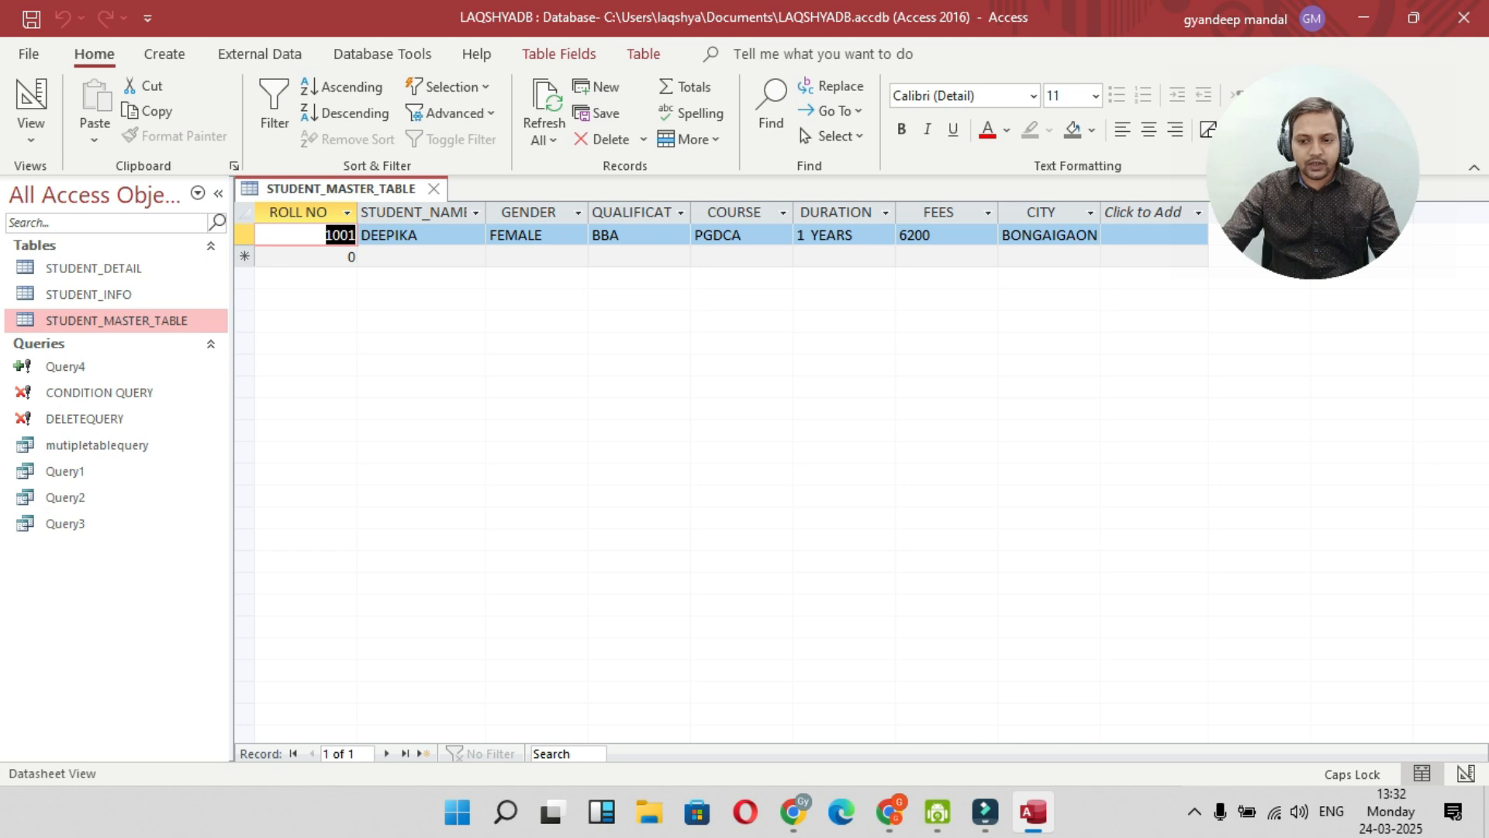
{"action": "double_click", "coordinate": [89, 294]}
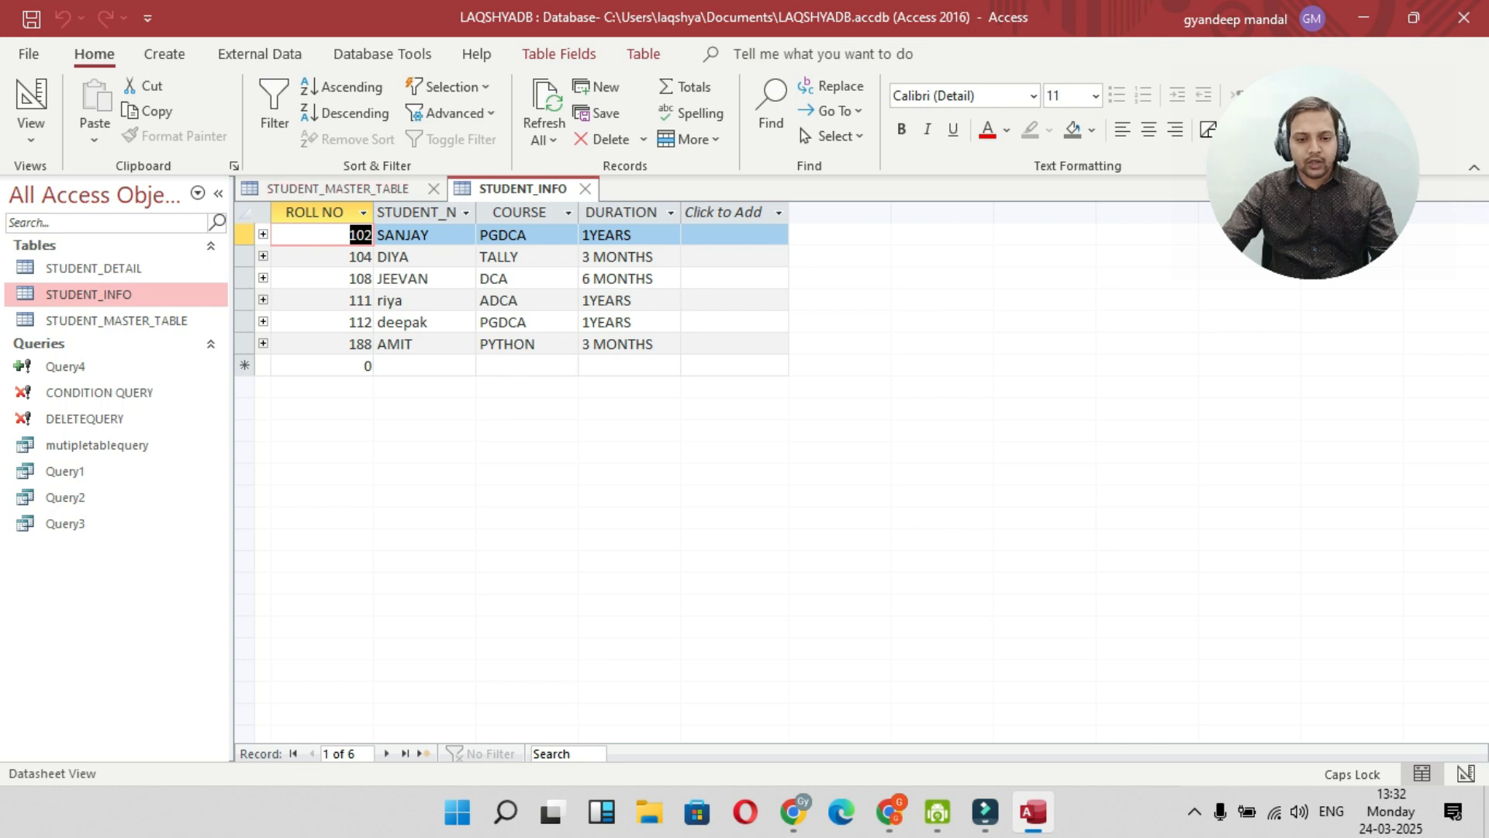
Compare the fields and records of STUDENT_MASTER_TABLE and STUDENT_INFO, and close both tables.
{"action": "left_click", "coordinate": [336, 189]}
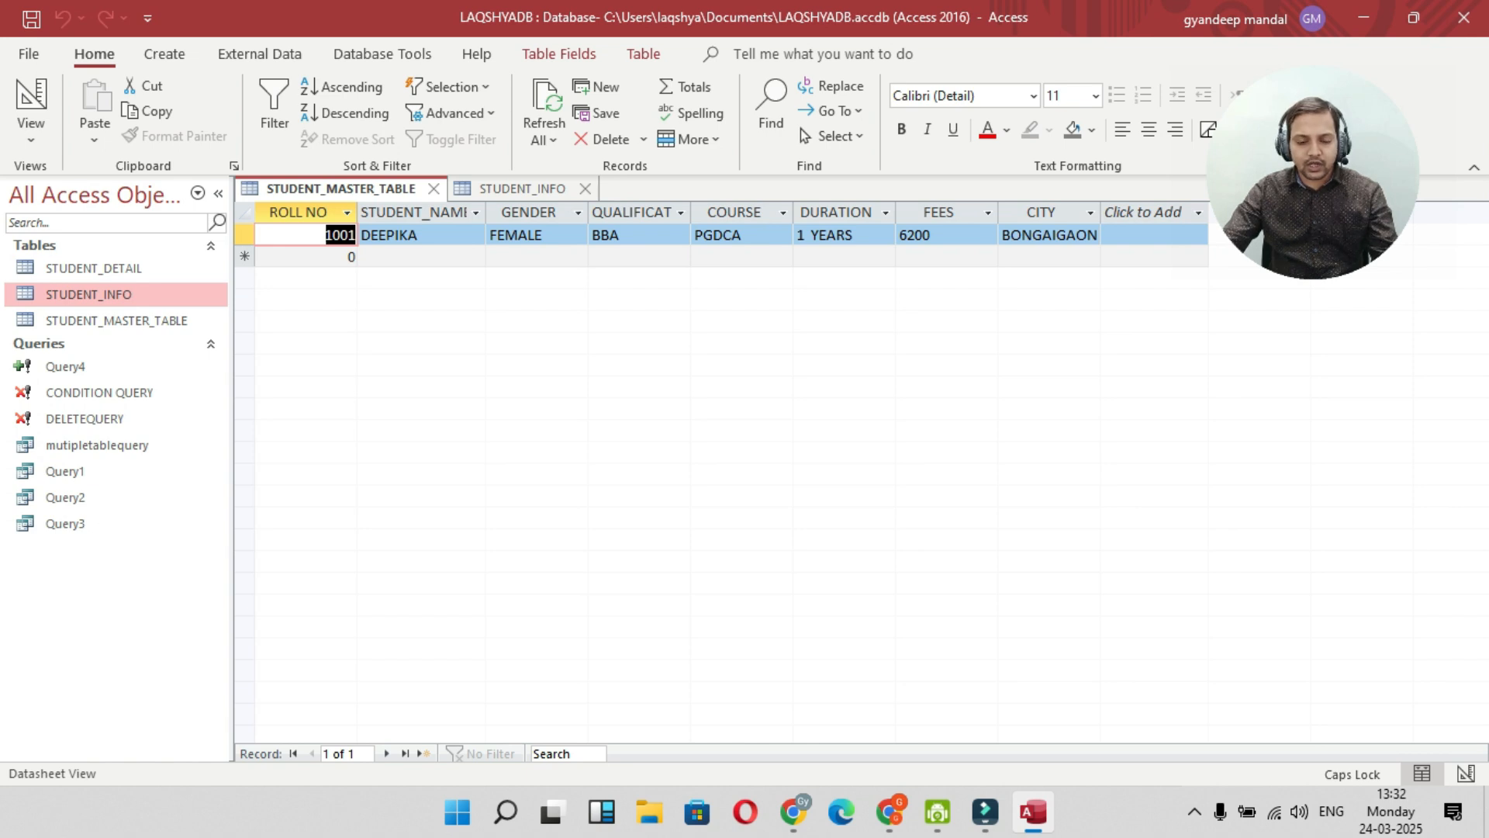
{"action": "left_click", "coordinate": [522, 188]}
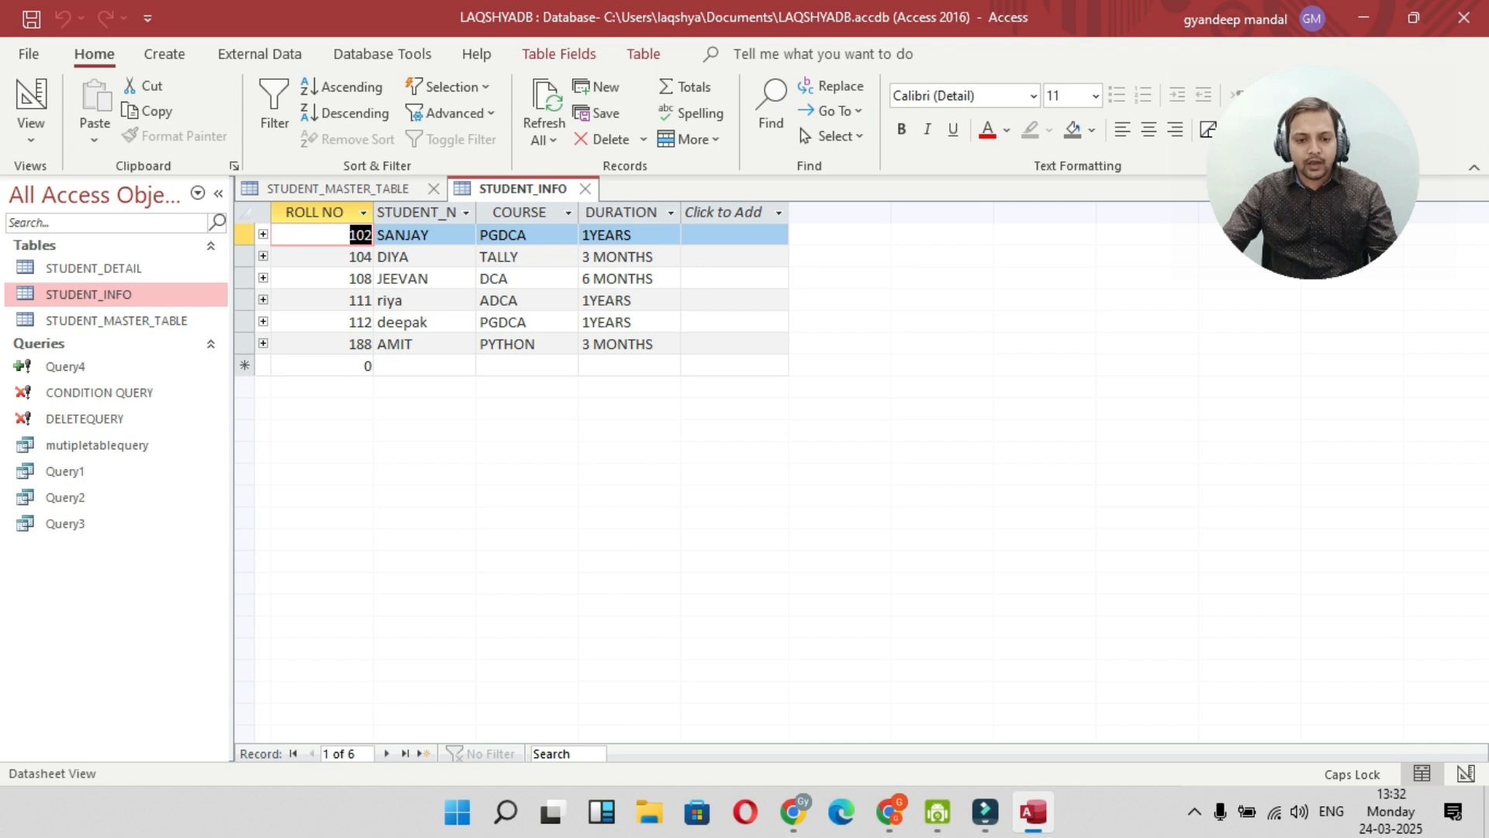
{"action": "left_click", "coordinate": [337, 188]}
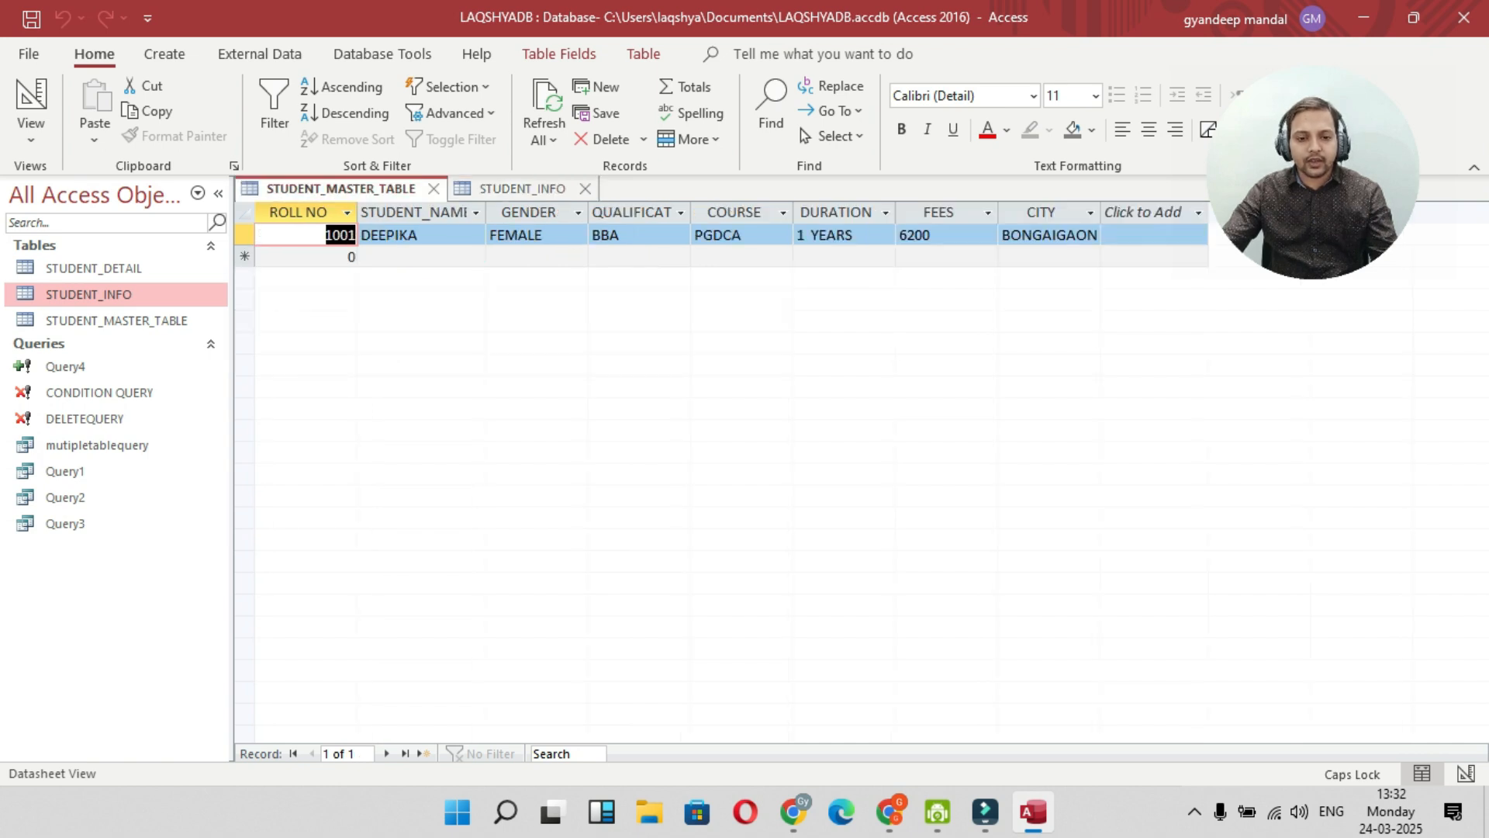
{"action": "left_click", "coordinate": [522, 189]}
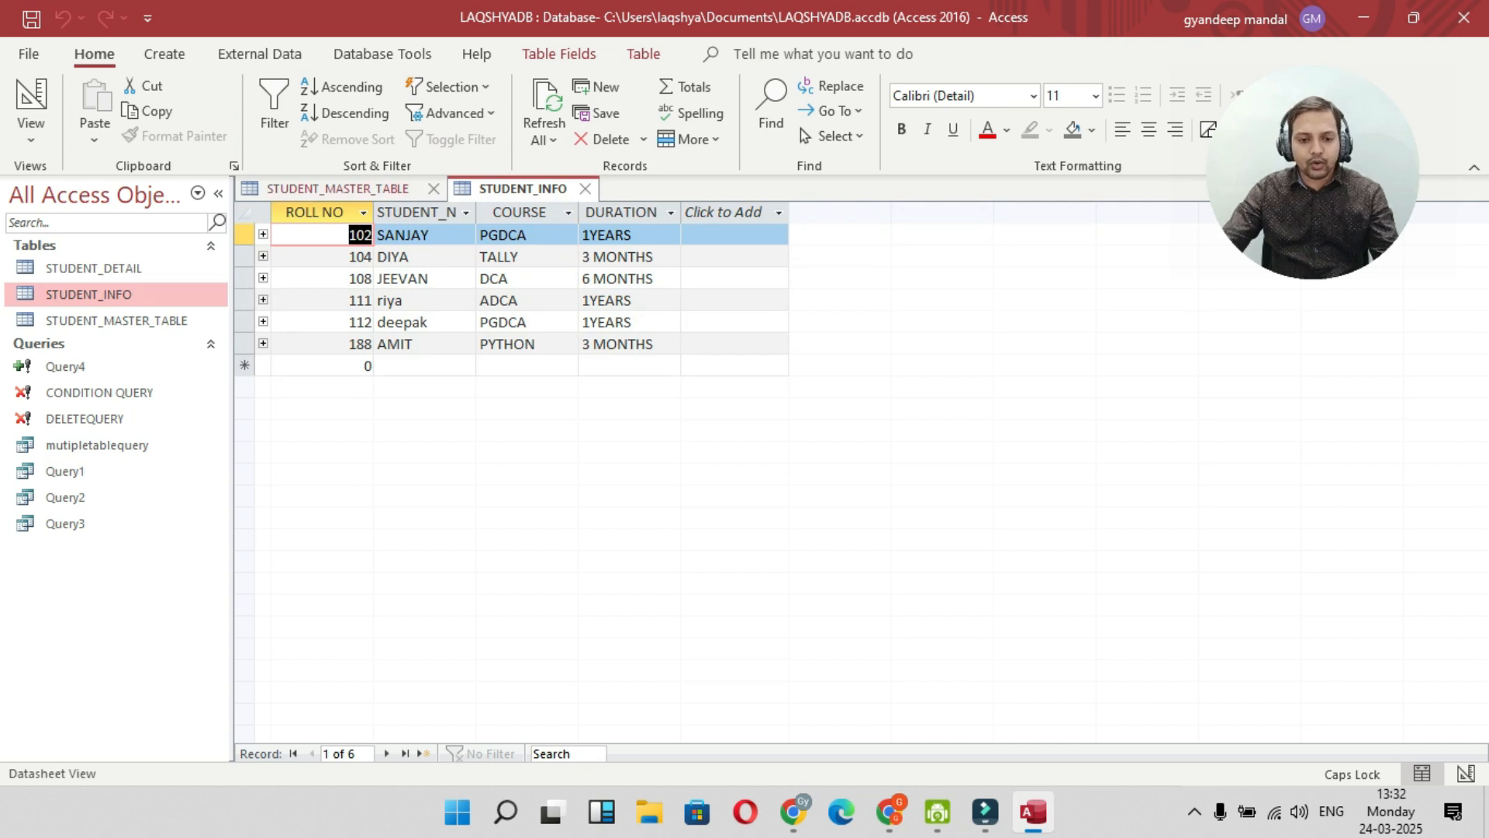
{"action": "left_click", "coordinate": [340, 188]}
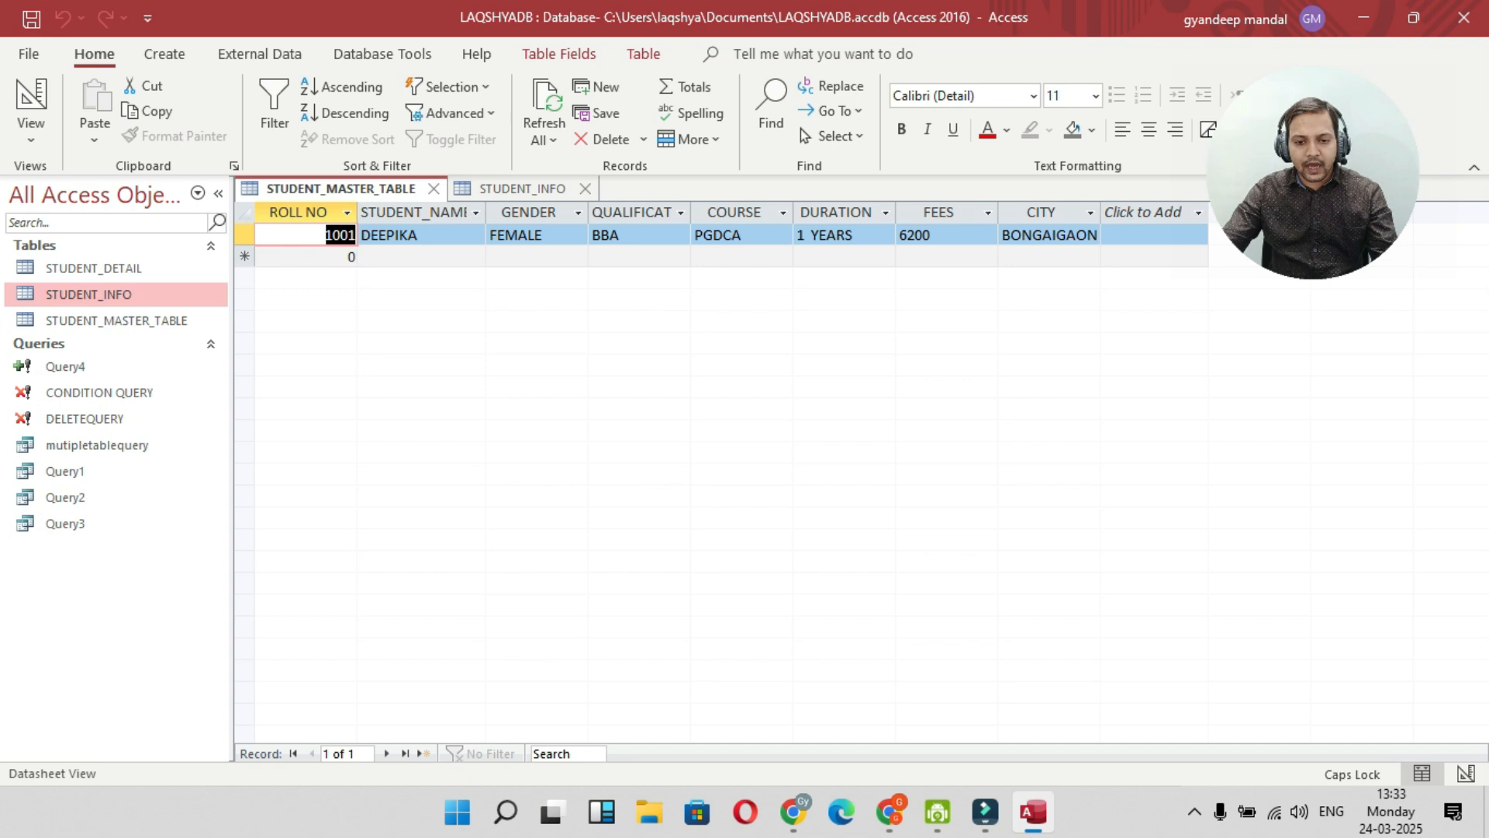
{"action": "left_click", "coordinate": [522, 188]}
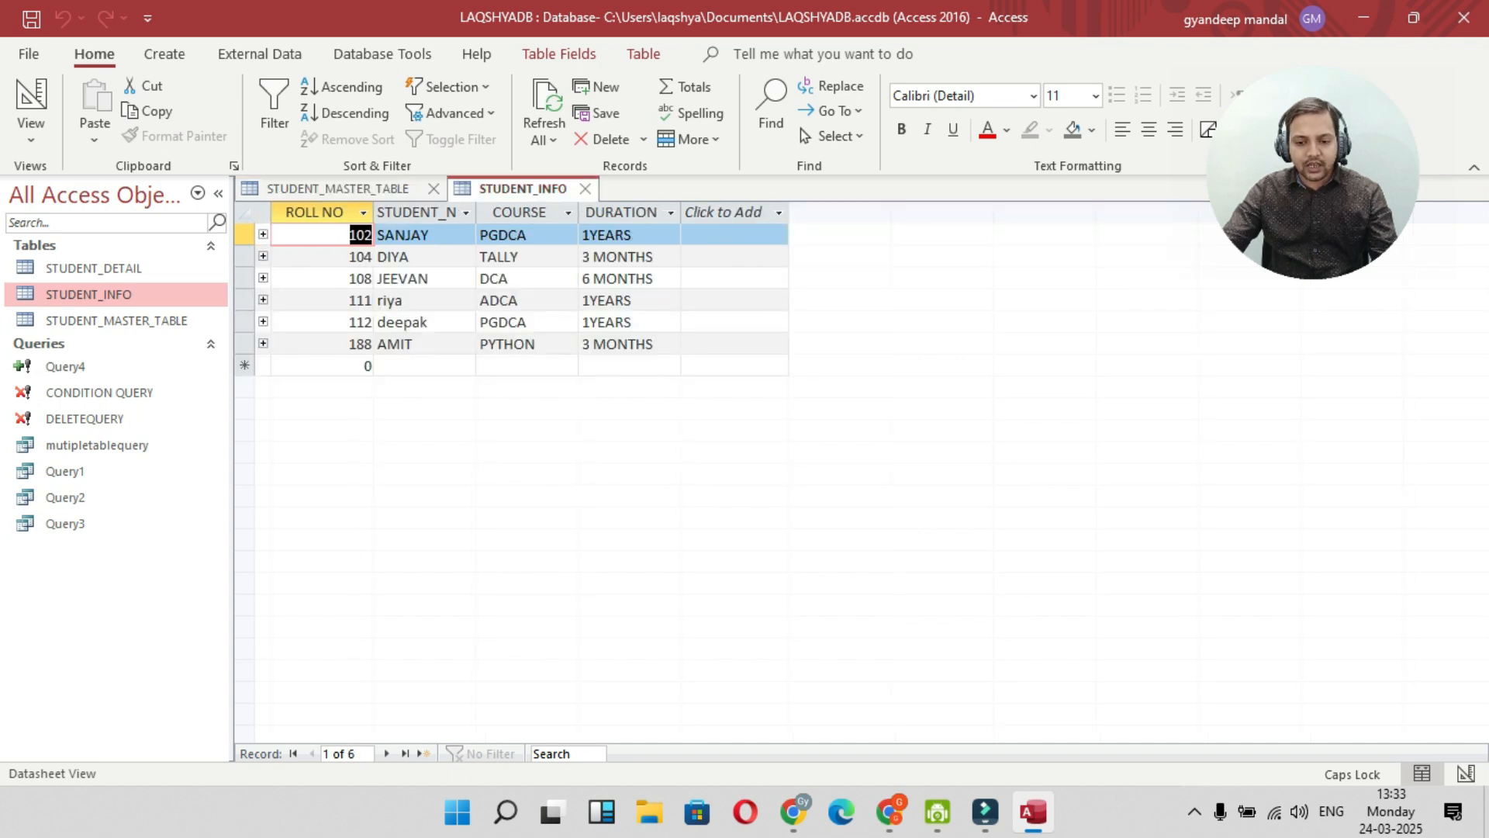
{"action": "left_click", "coordinate": [338, 189]}
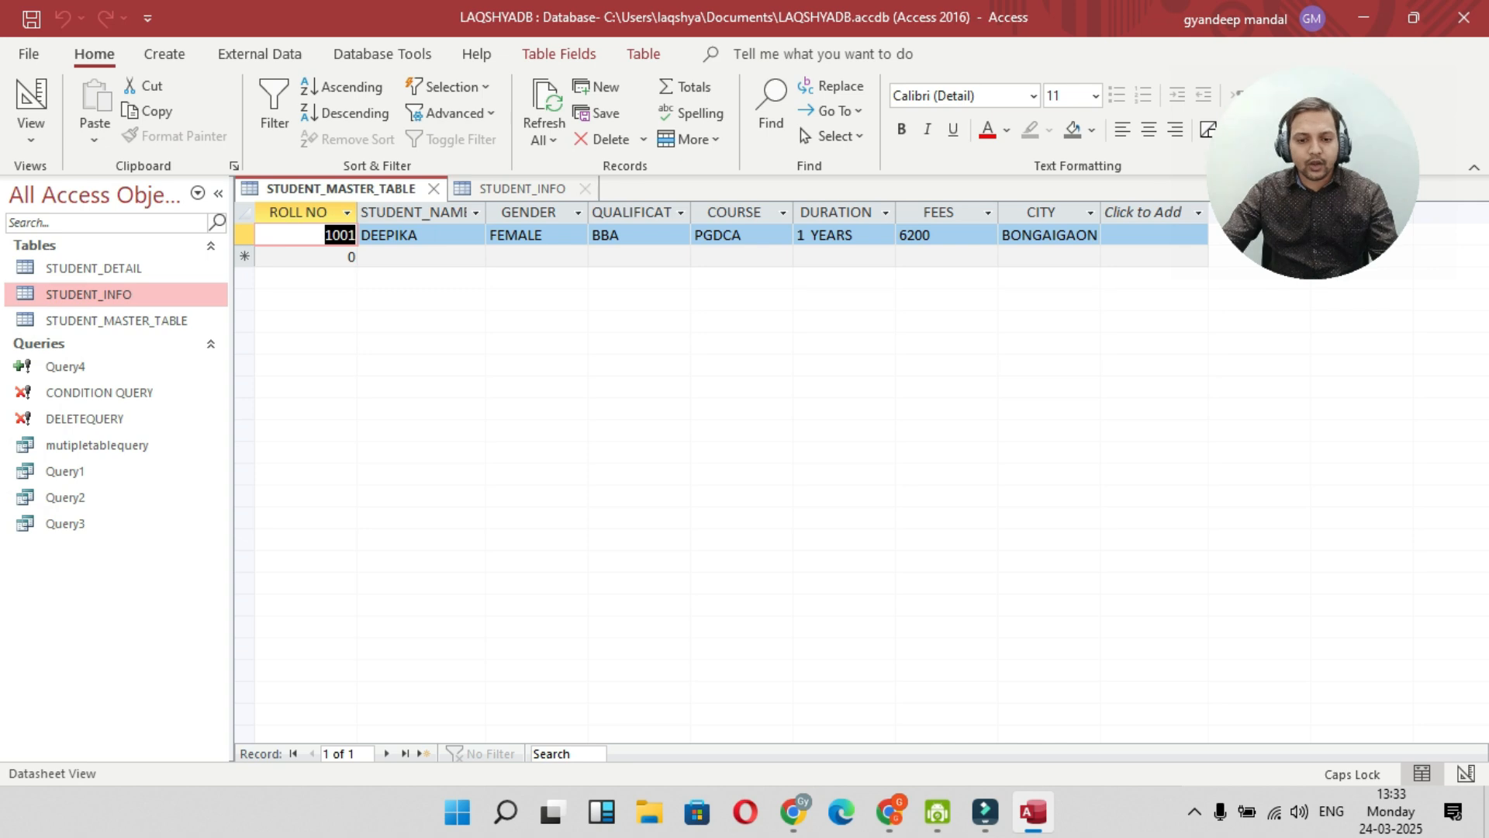
{"action": "left_click", "coordinate": [585, 188]}
{"action": "left_click", "coordinate": [434, 189]}
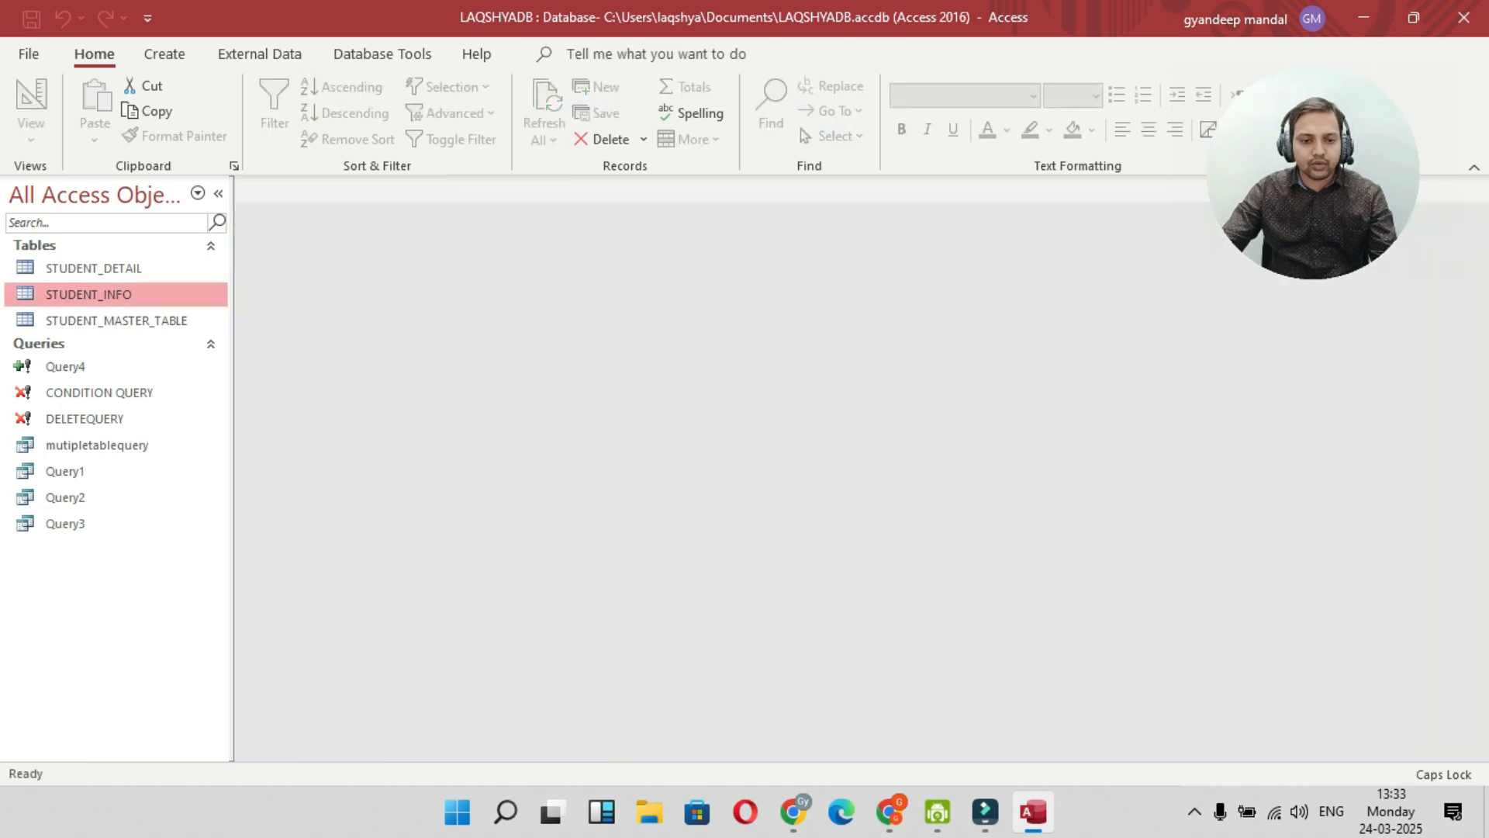
Create a new query in design view with the STUDENT_INFO table as its source.
{"action": "left_click", "coordinate": [164, 54]}
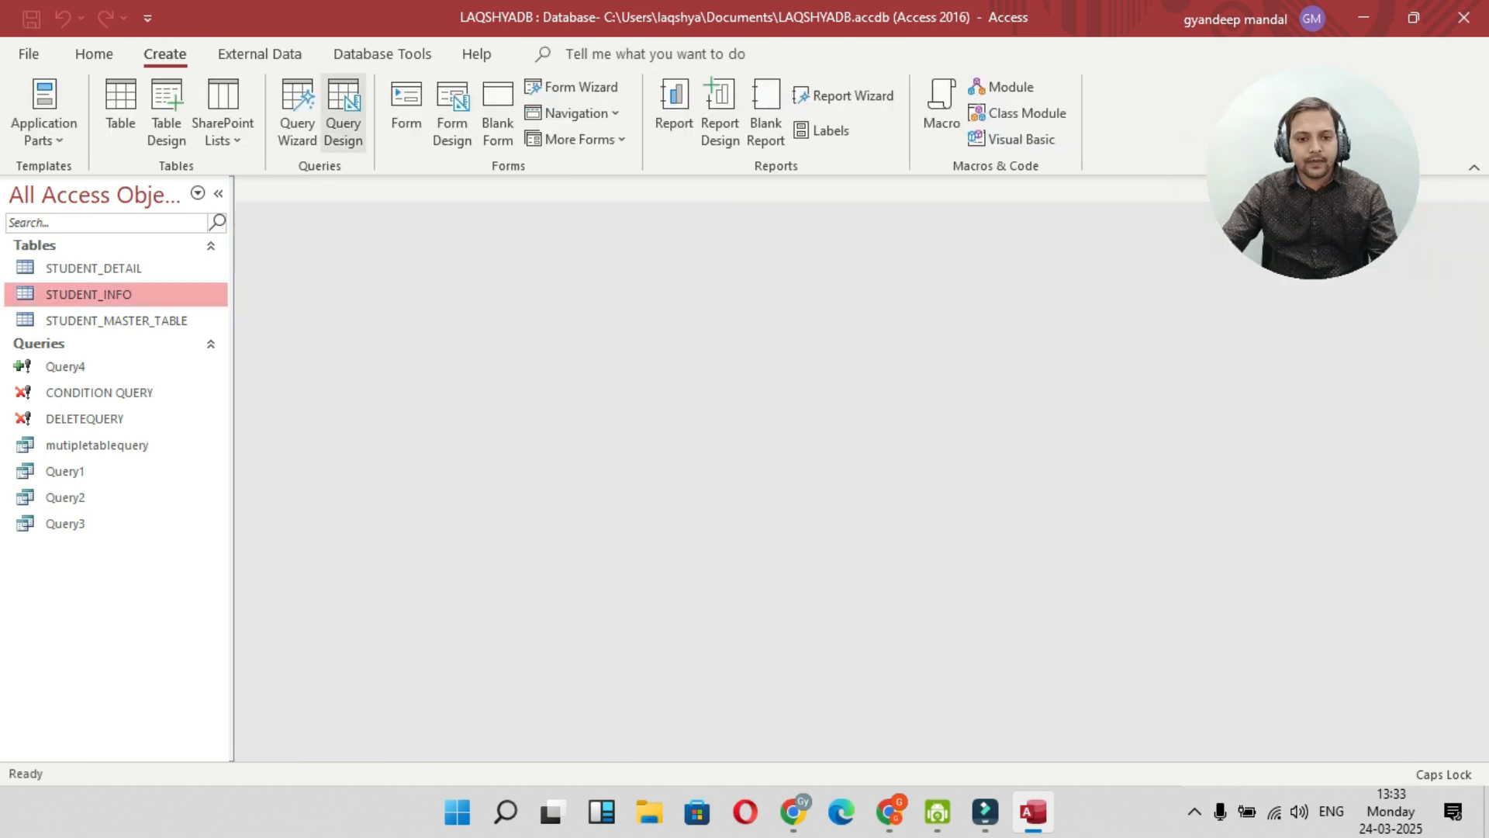
{"action": "left_click", "coordinate": [342, 108]}
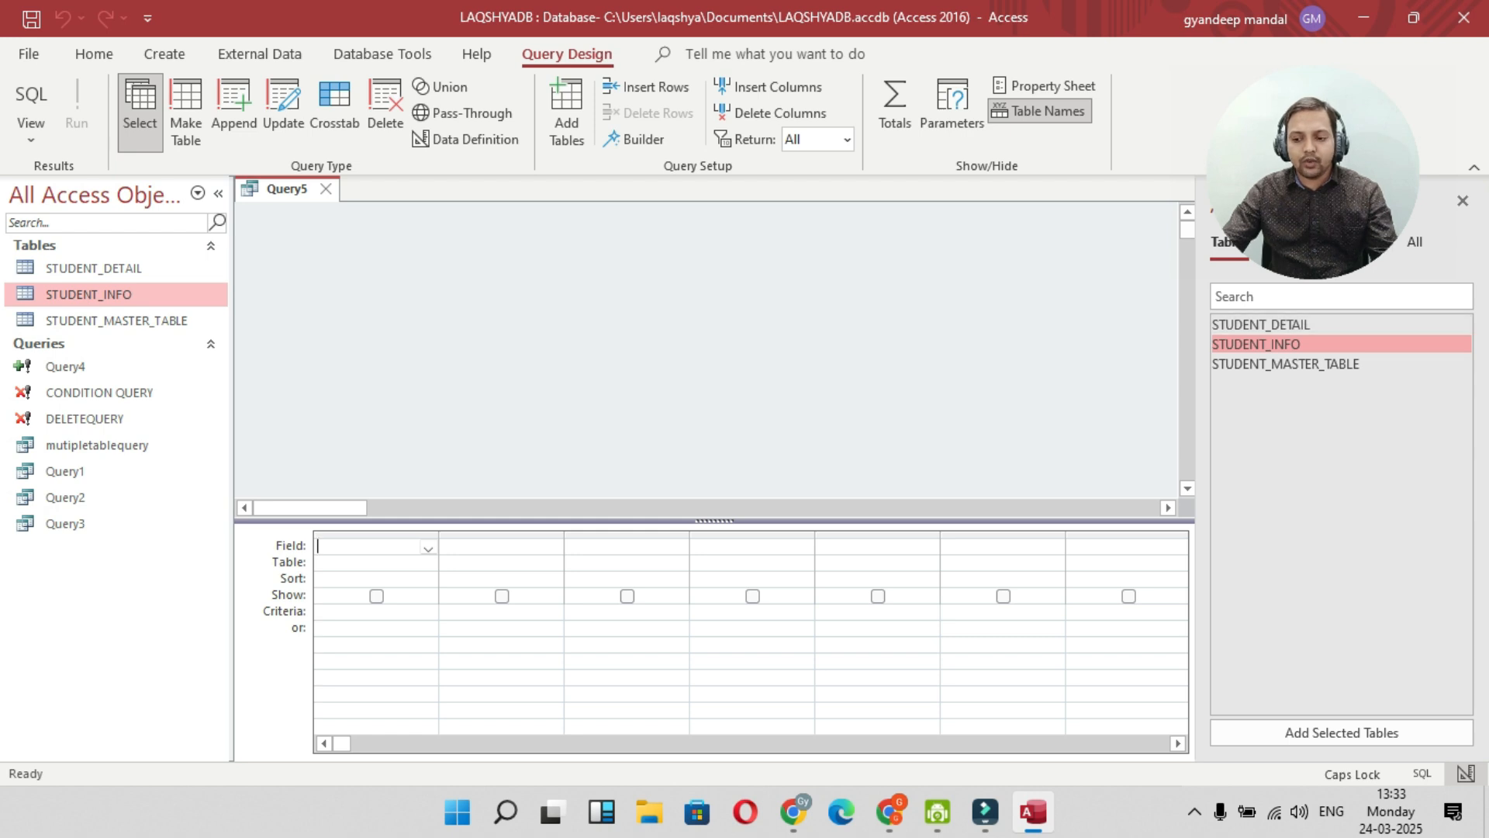
{"action": "left_click", "coordinate": [1341, 732]}
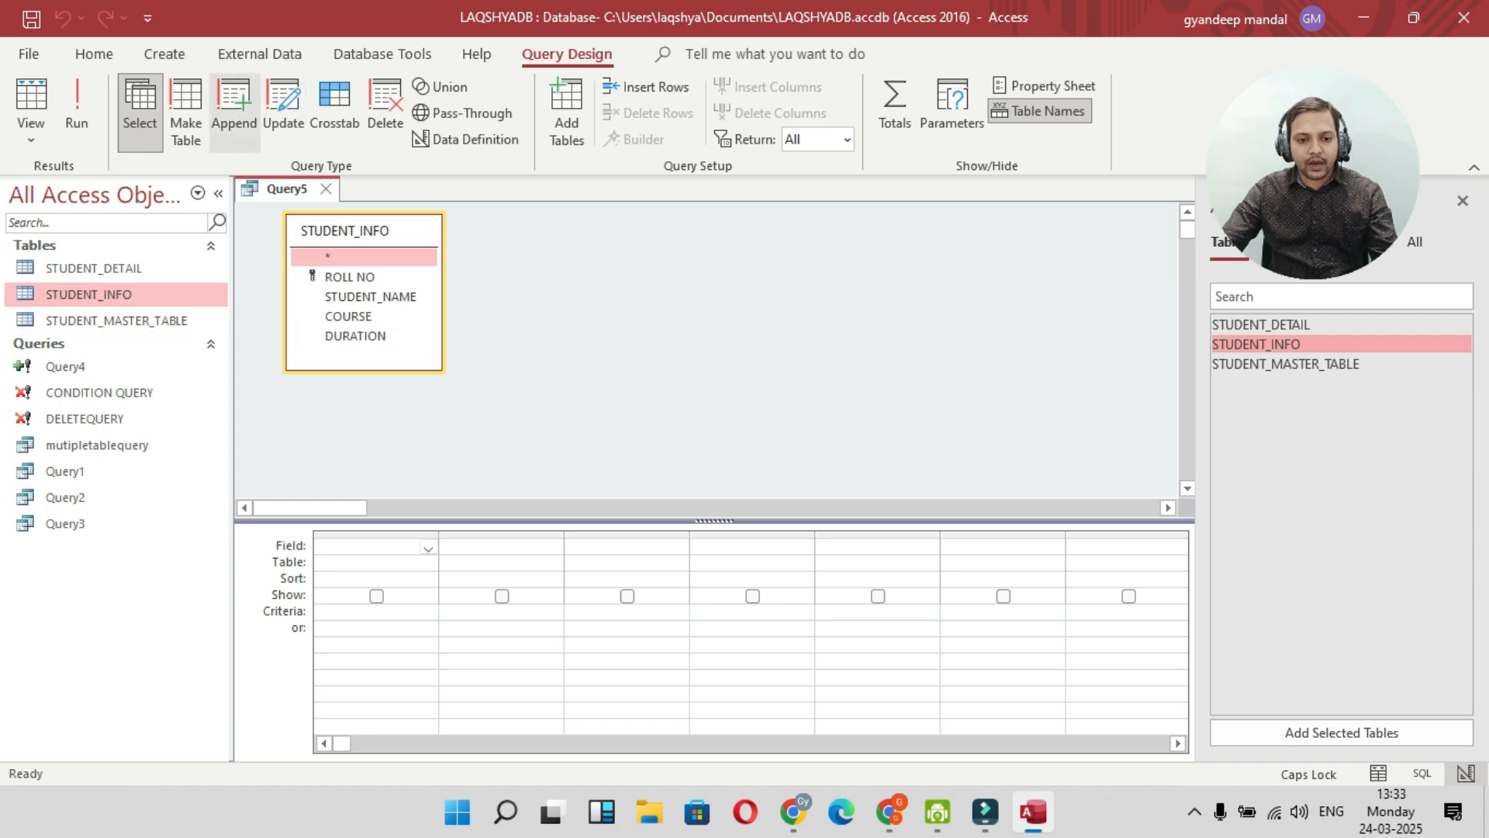
Turn the query into an append query that targets STUDENT_MASTER_TABLE in the current database.
{"action": "left_click", "coordinate": [234, 105]}
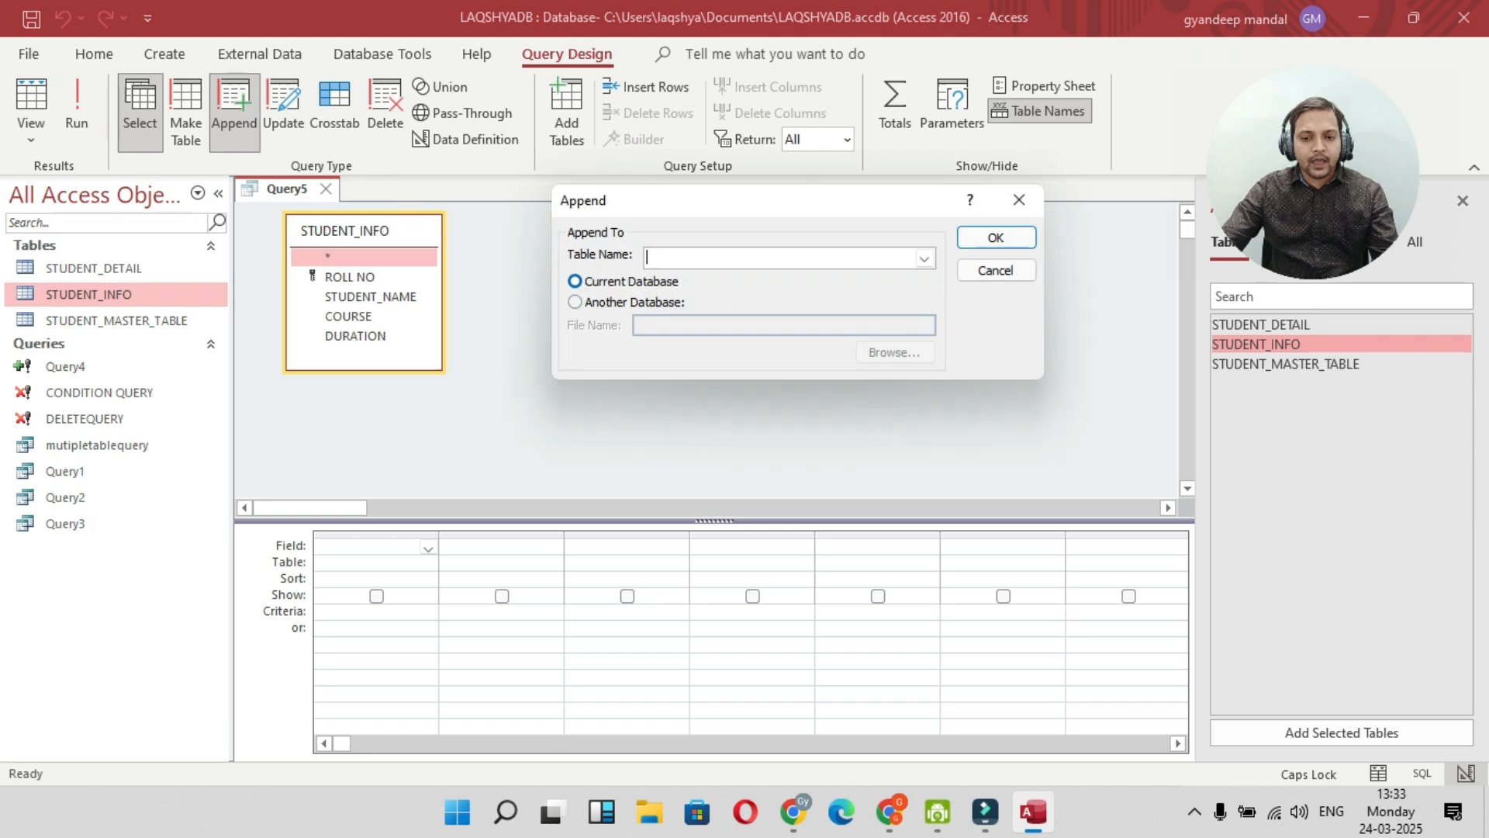
{"action": "left_click", "coordinate": [924, 257]}
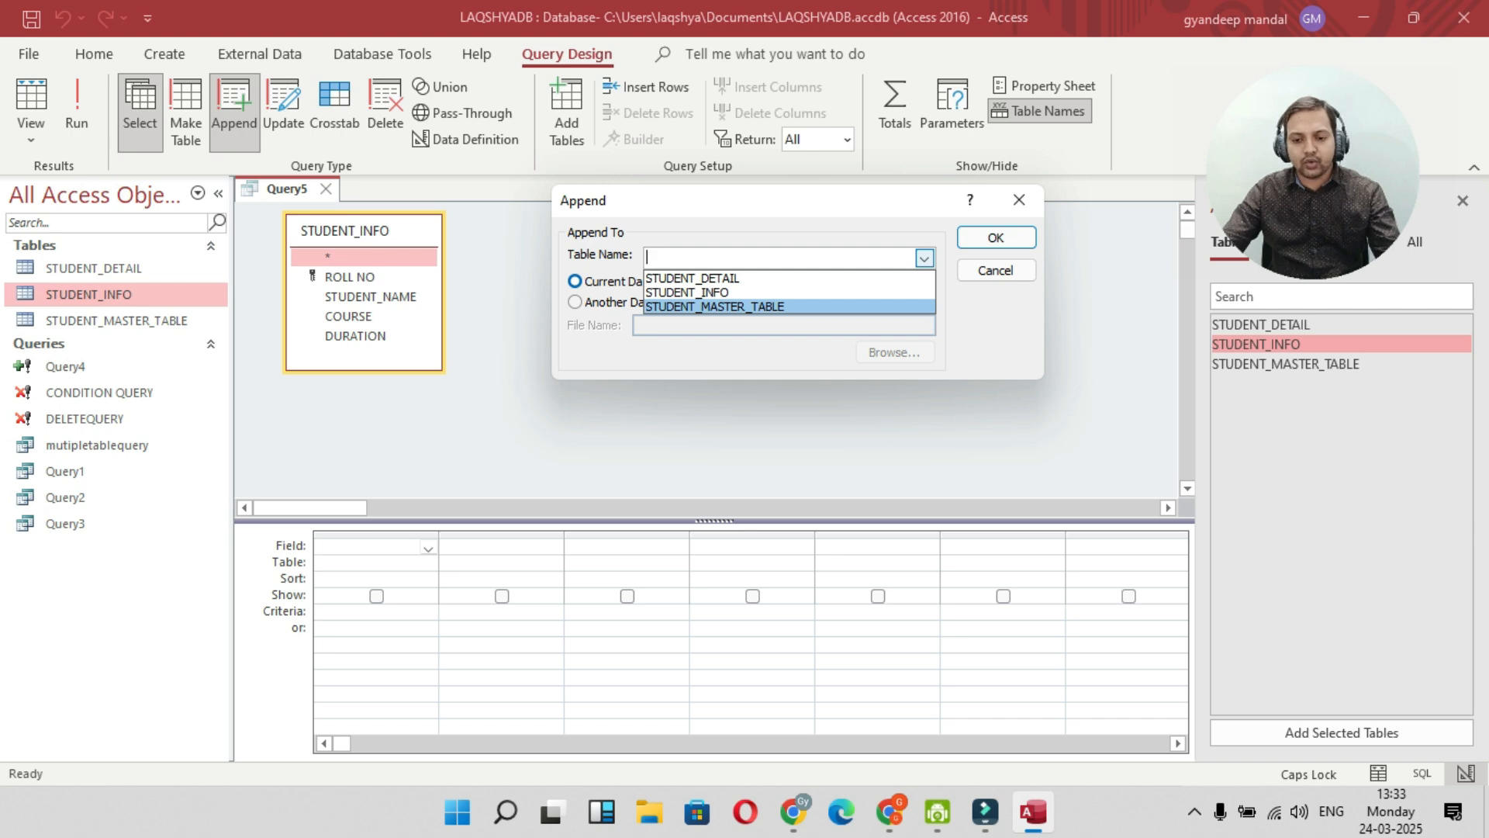
{"action": "left_click", "coordinate": [714, 307]}
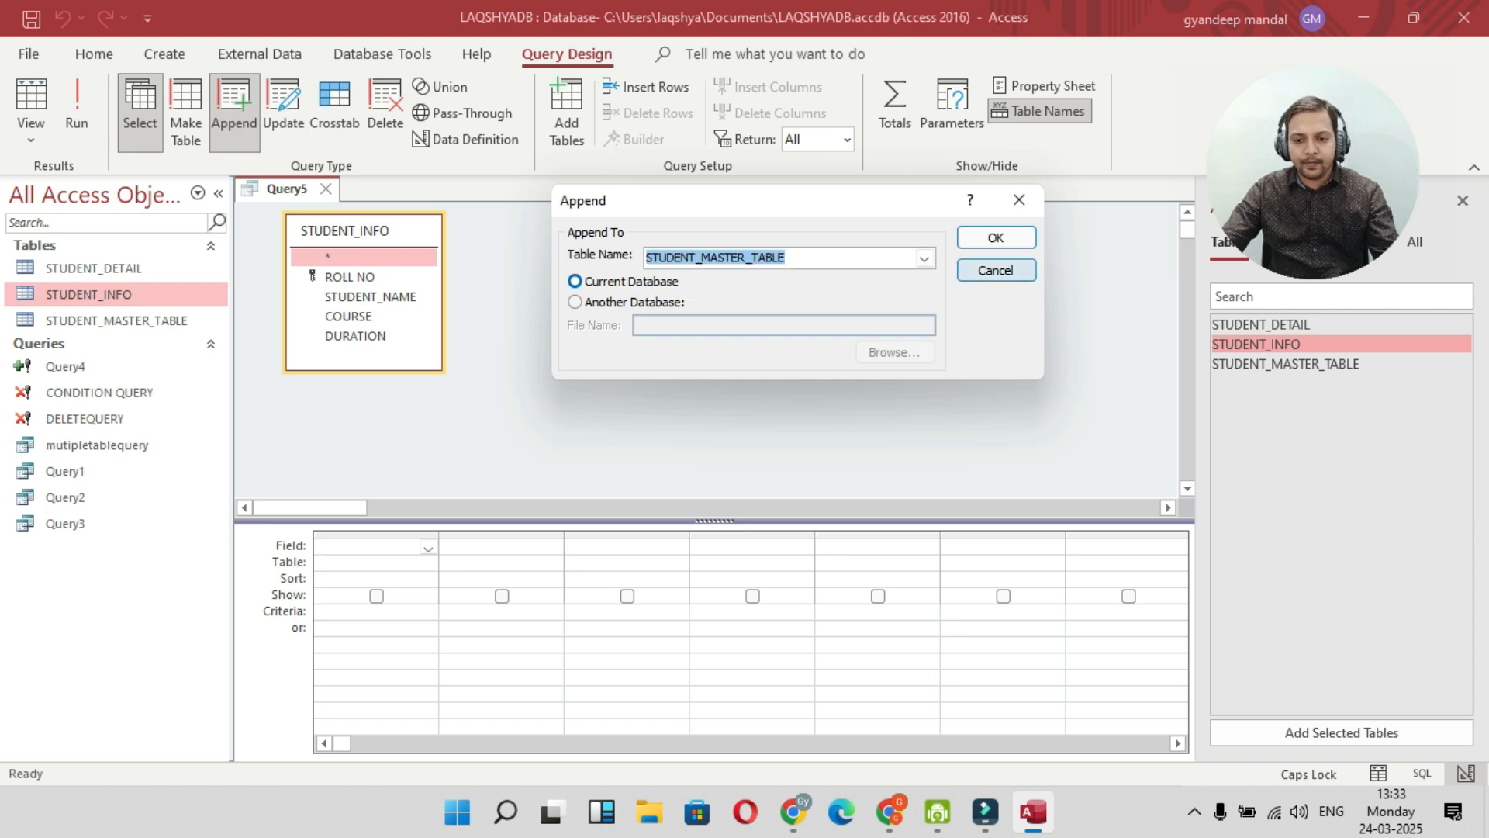
{"action": "left_click", "coordinate": [996, 237]}
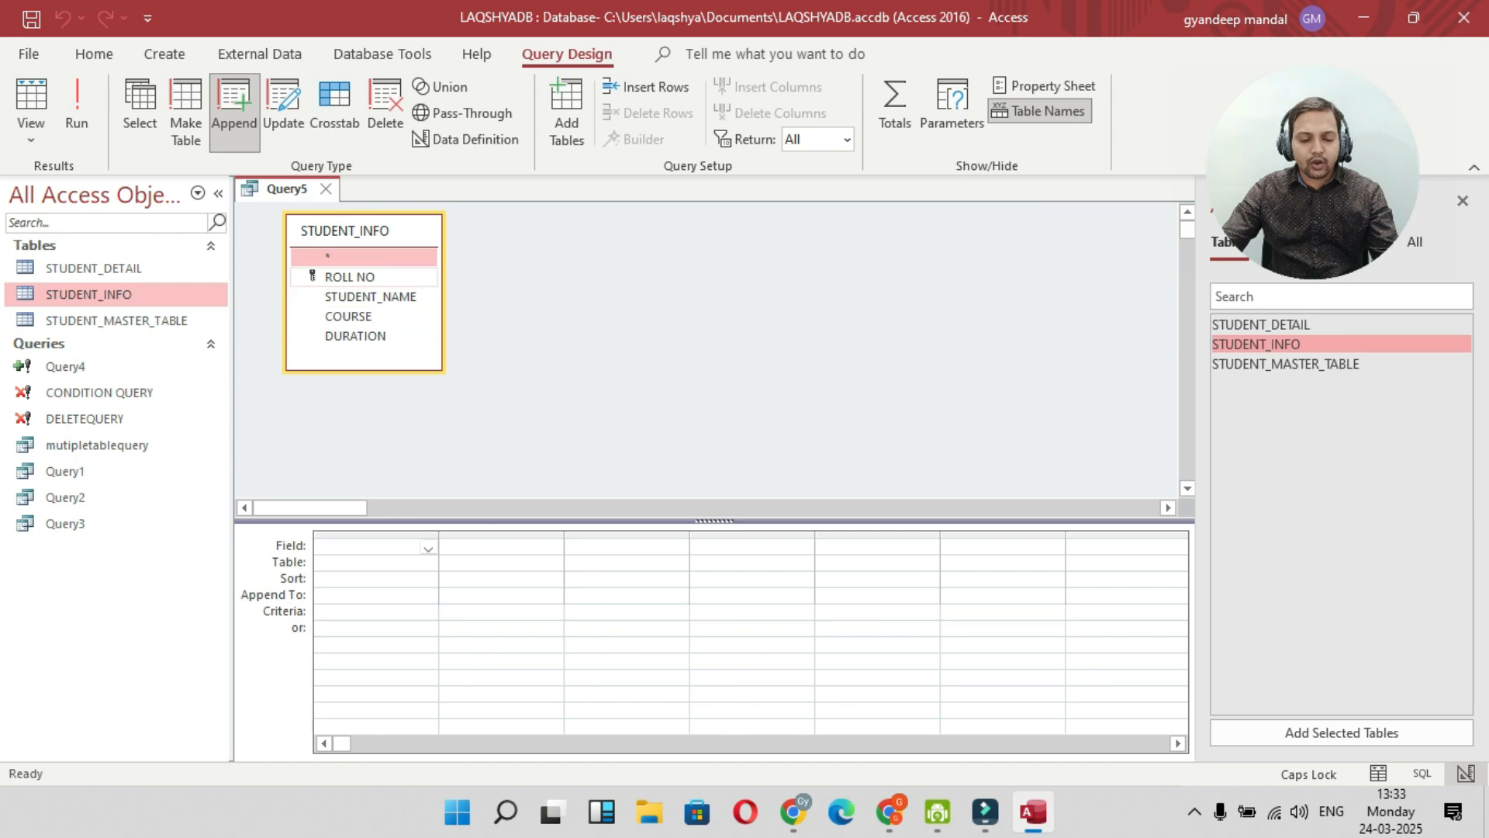
Add the ROLL NO, STUDENT_NAME, COURSE and DURATION fields from STUDENT_INFO to the query.
{"action": "double_click", "coordinate": [350, 277]}
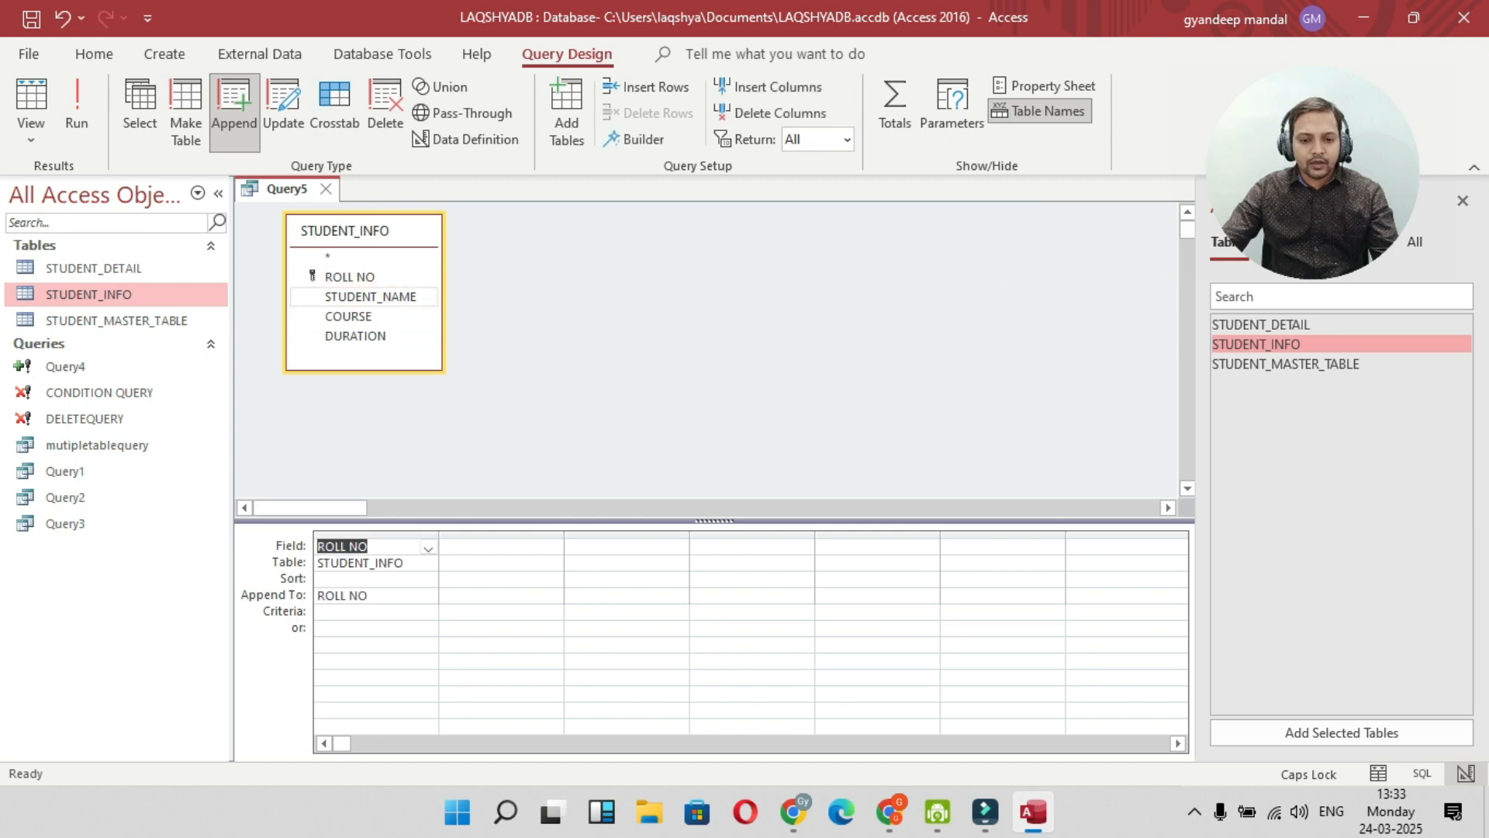
{"action": "double_click", "coordinate": [371, 296]}
{"action": "left_click", "coordinate": [348, 316]}
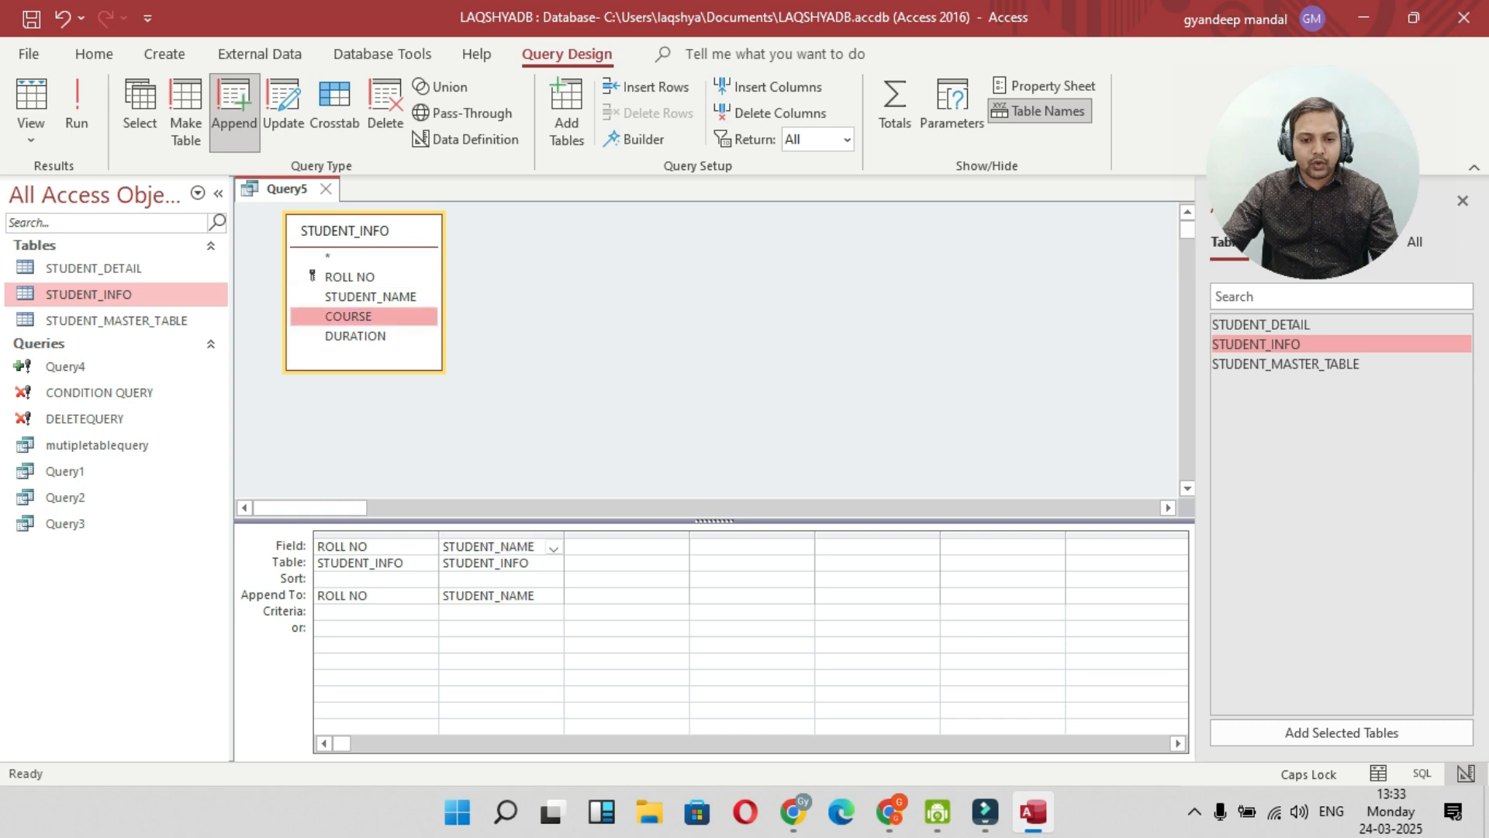
{"action": "double_click", "coordinate": [348, 316]}
{"action": "double_click", "coordinate": [355, 335]}
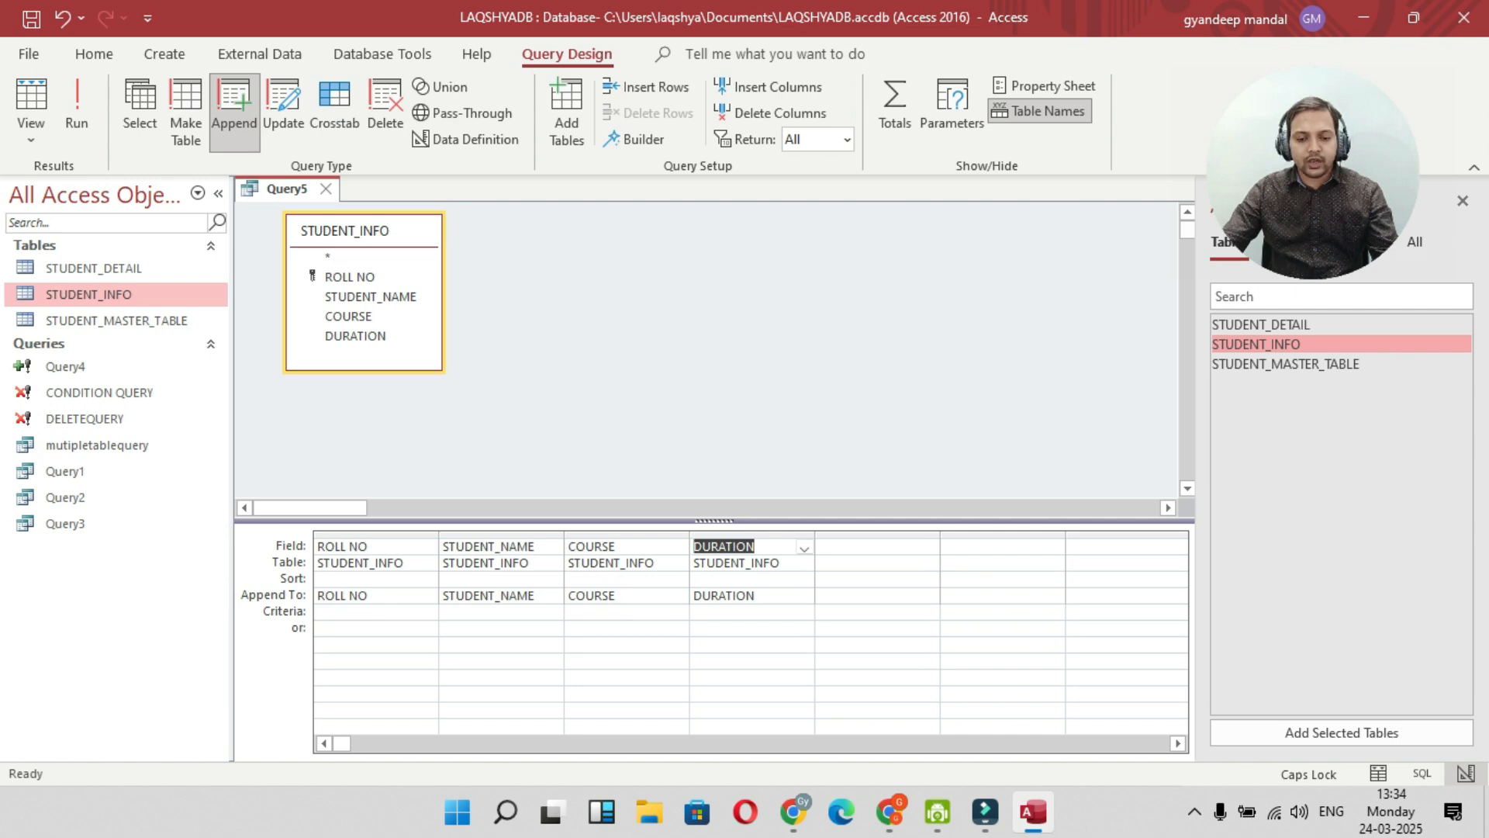
Choose ROLL NO of STUDENT_MASTER_TABLE as the append destination for the query's ROLL NO column.
{"action": "left_click", "coordinate": [759, 595]}
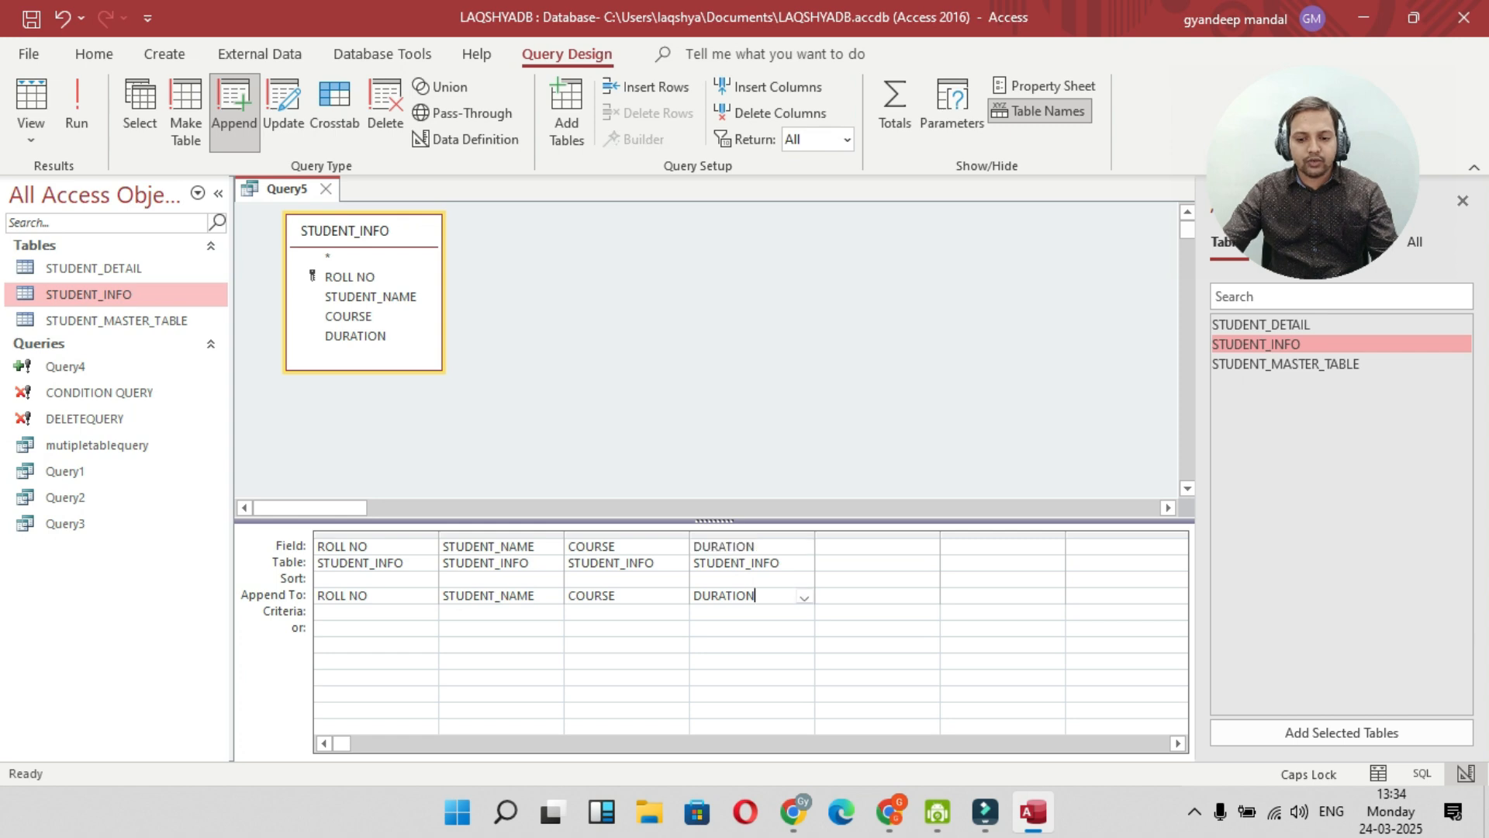
{"action": "left_click", "coordinate": [423, 596]}
{"action": "left_click", "coordinate": [428, 596]}
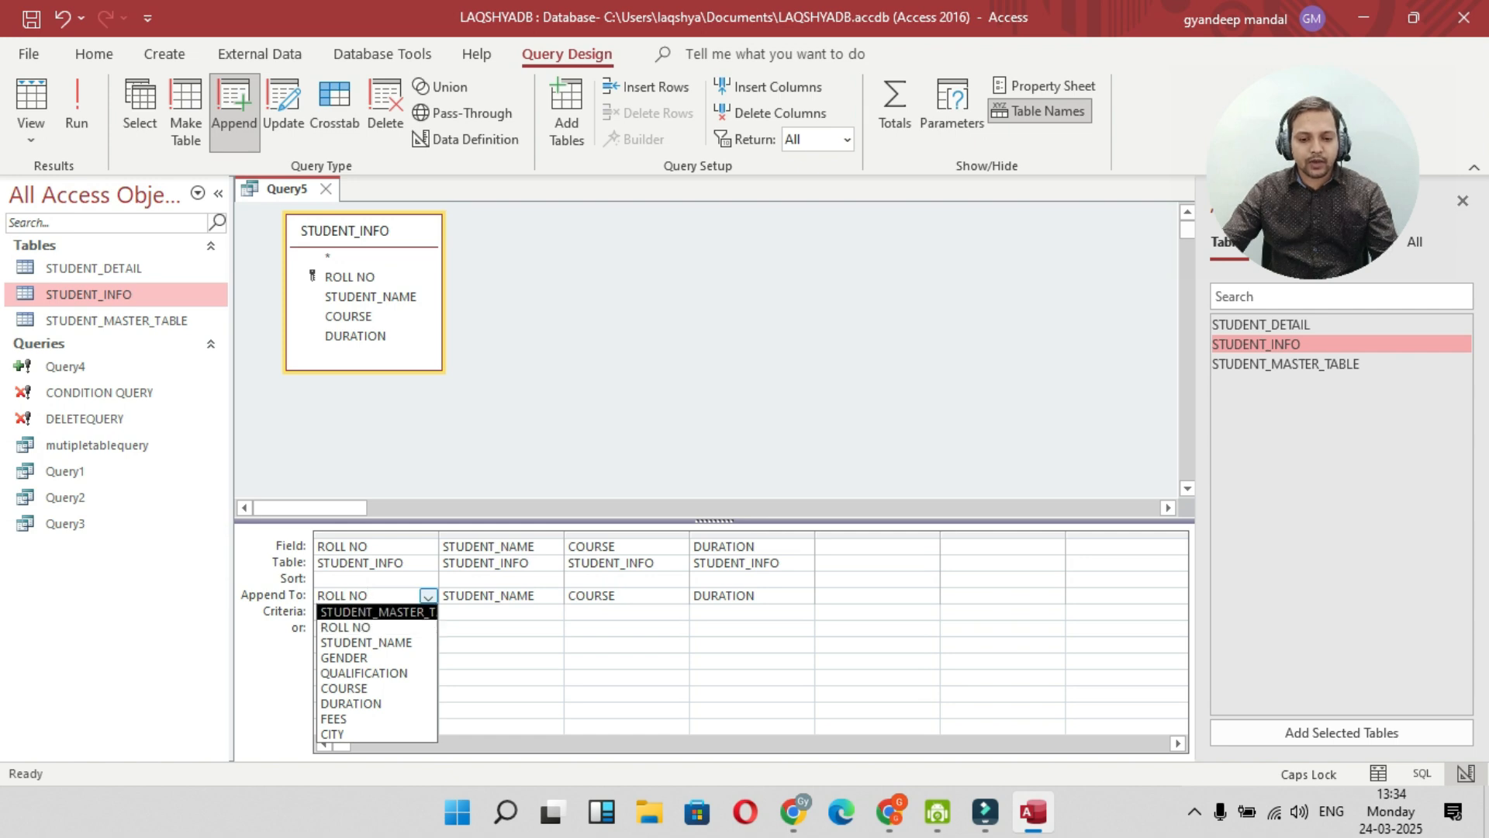
{"action": "left_click", "coordinate": [346, 627]}
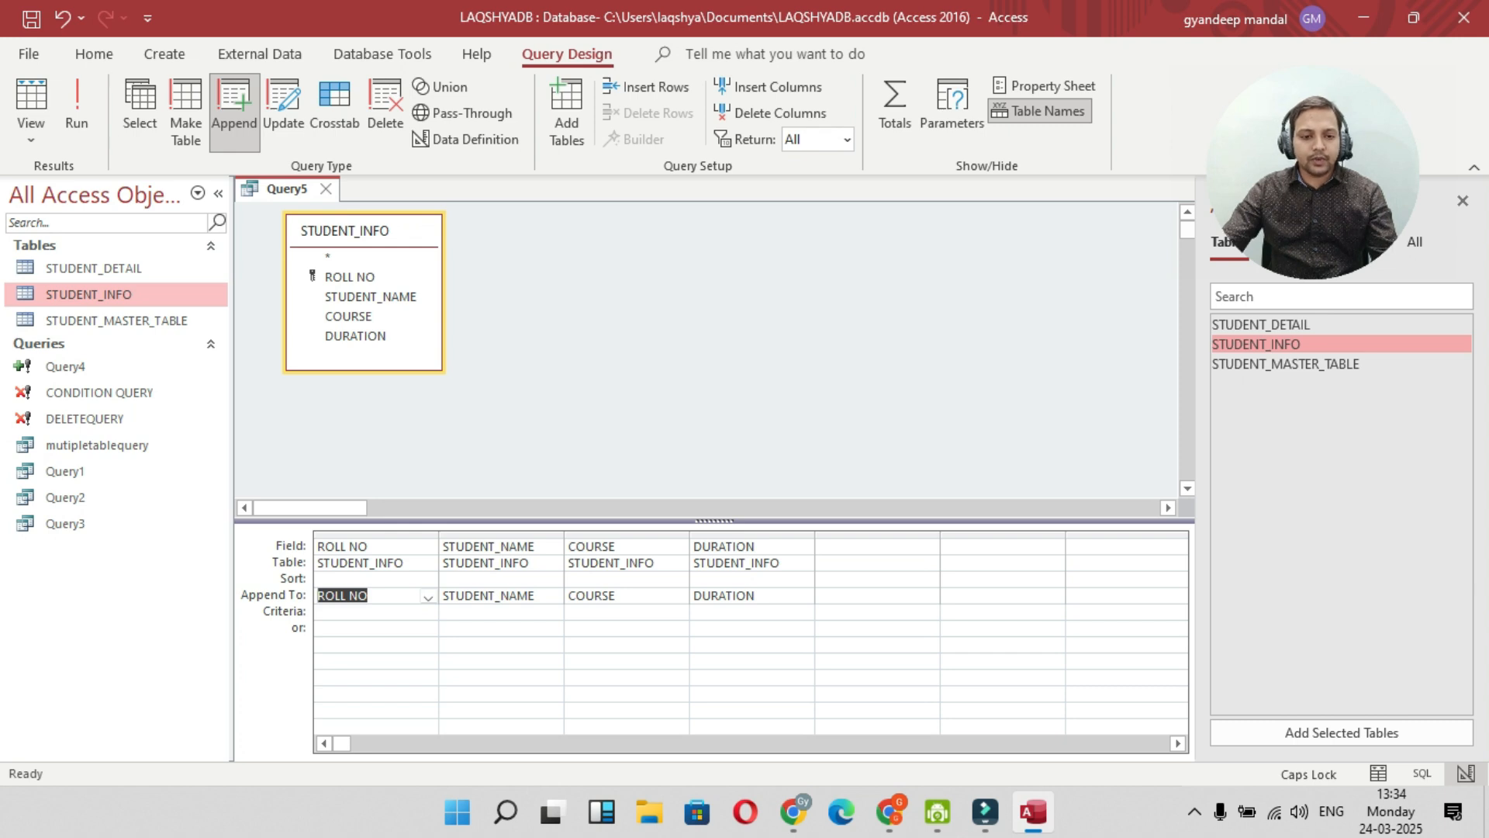
Run the append query, approve appending the rows, and open STUDENT_MASTER_TABLE to check them.
{"action": "left_click", "coordinate": [77, 109]}
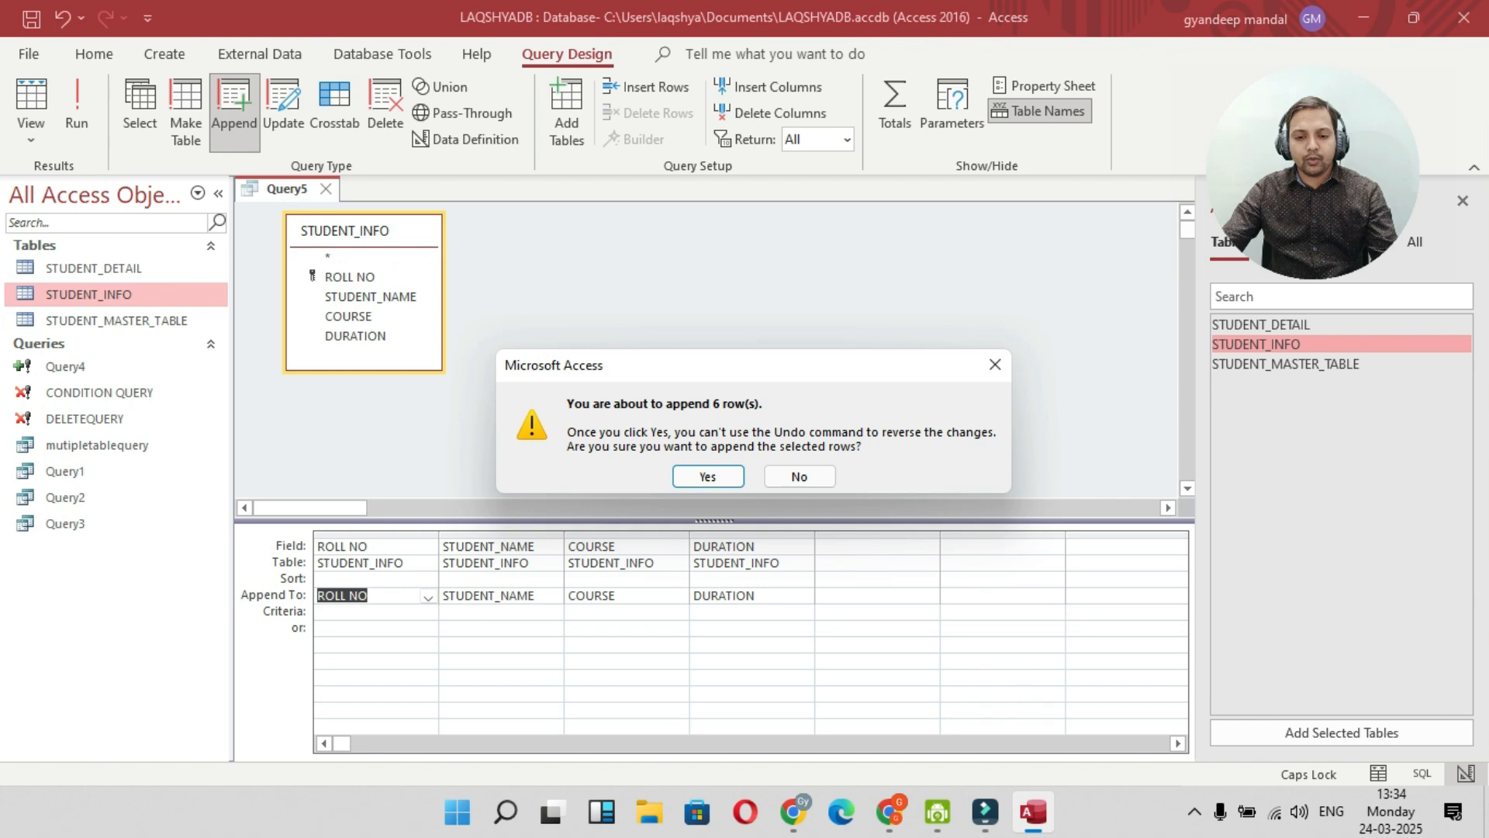
{"action": "key", "text": "Return"}
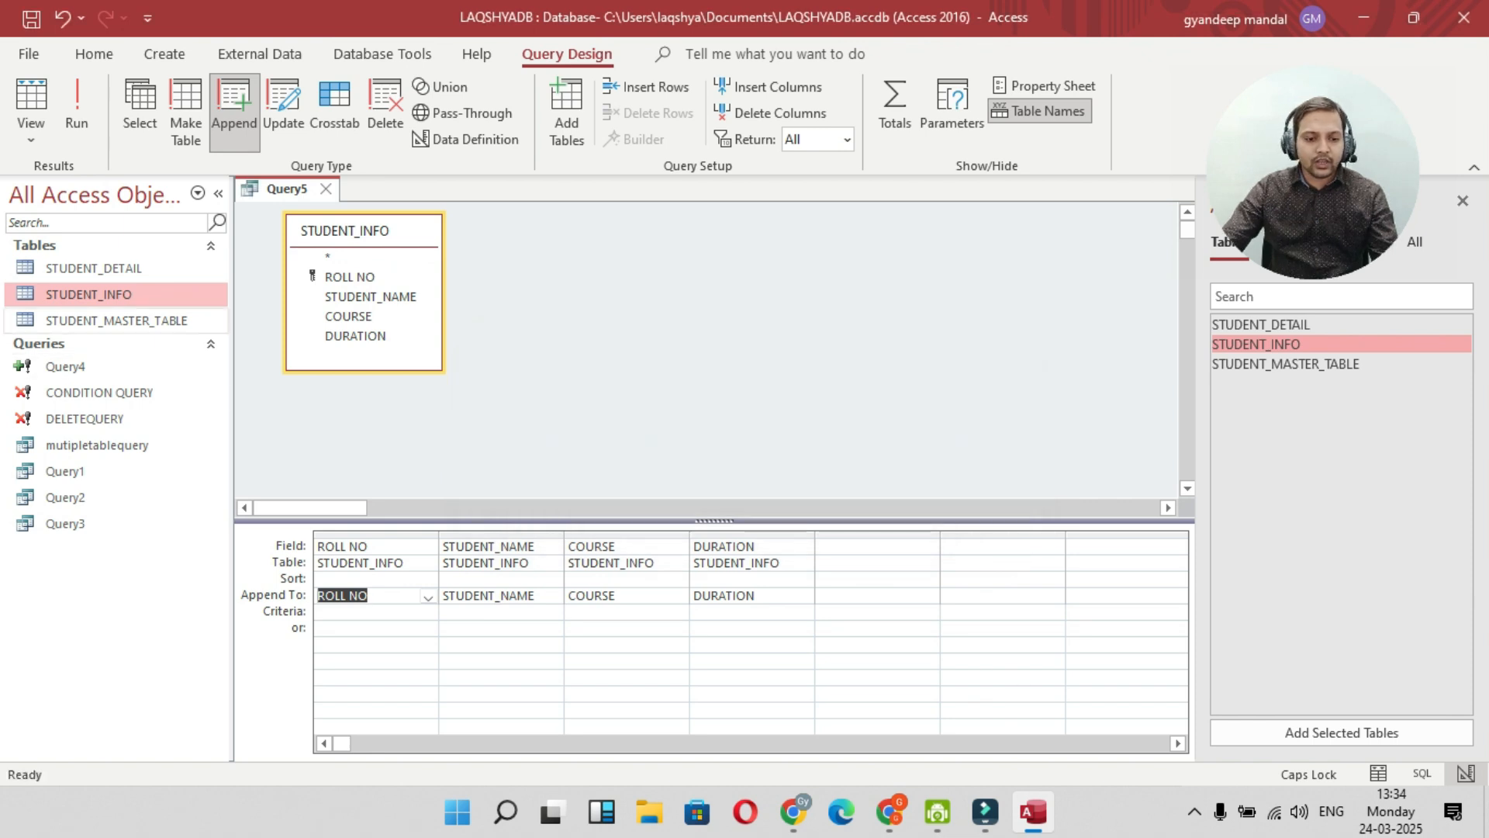
{"action": "double_click", "coordinate": [116, 321]}
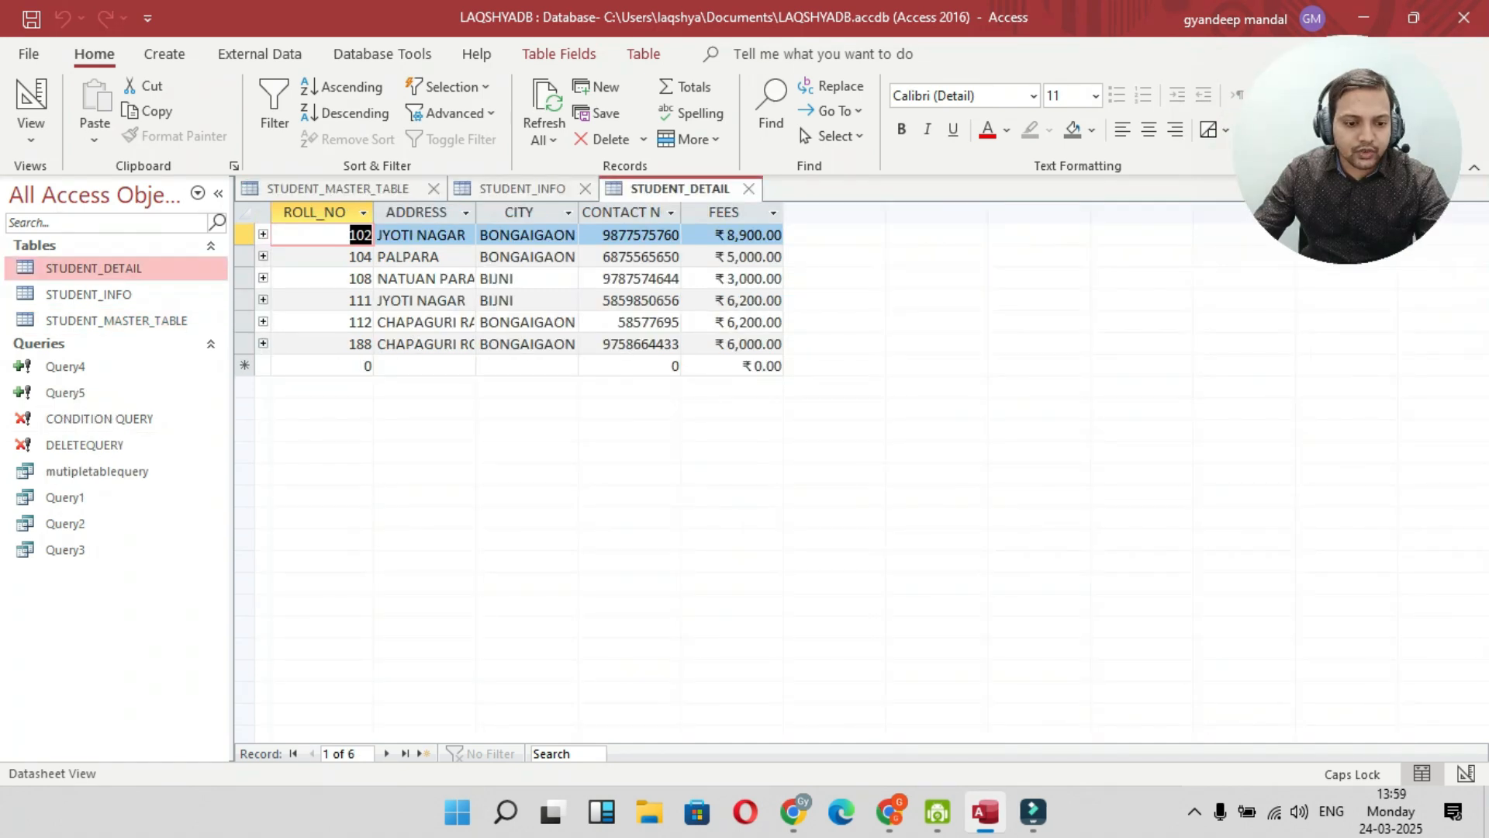
Compare the fields and records across STUDENT_MASTER_TABLE, STUDENT_INFO and STUDENT_DETAIL.
{"action": "double_click", "coordinate": [116, 320]}
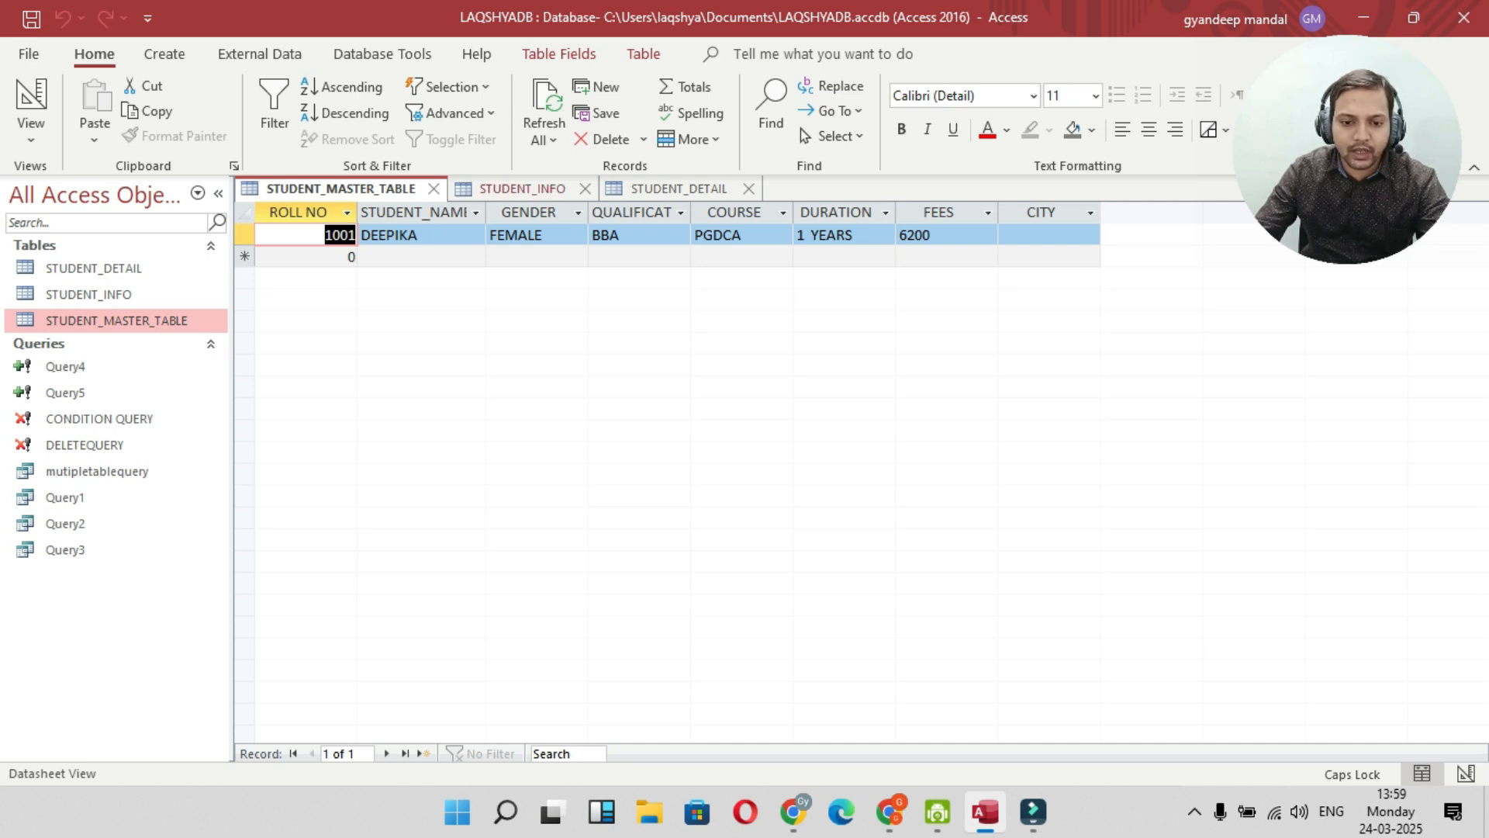
{"action": "left_click", "coordinate": [522, 189]}
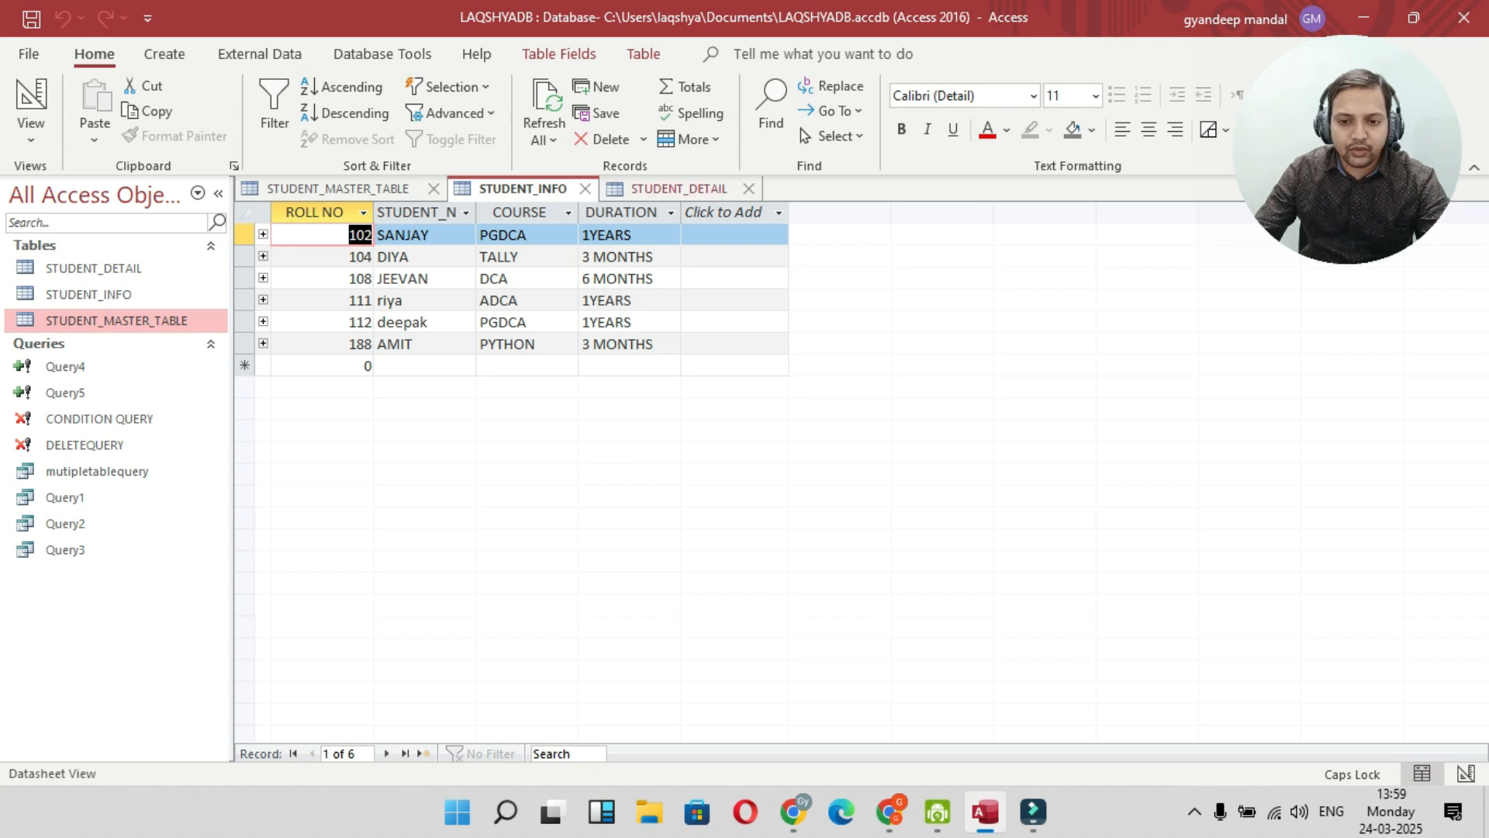
{"action": "left_click", "coordinate": [614, 189]}
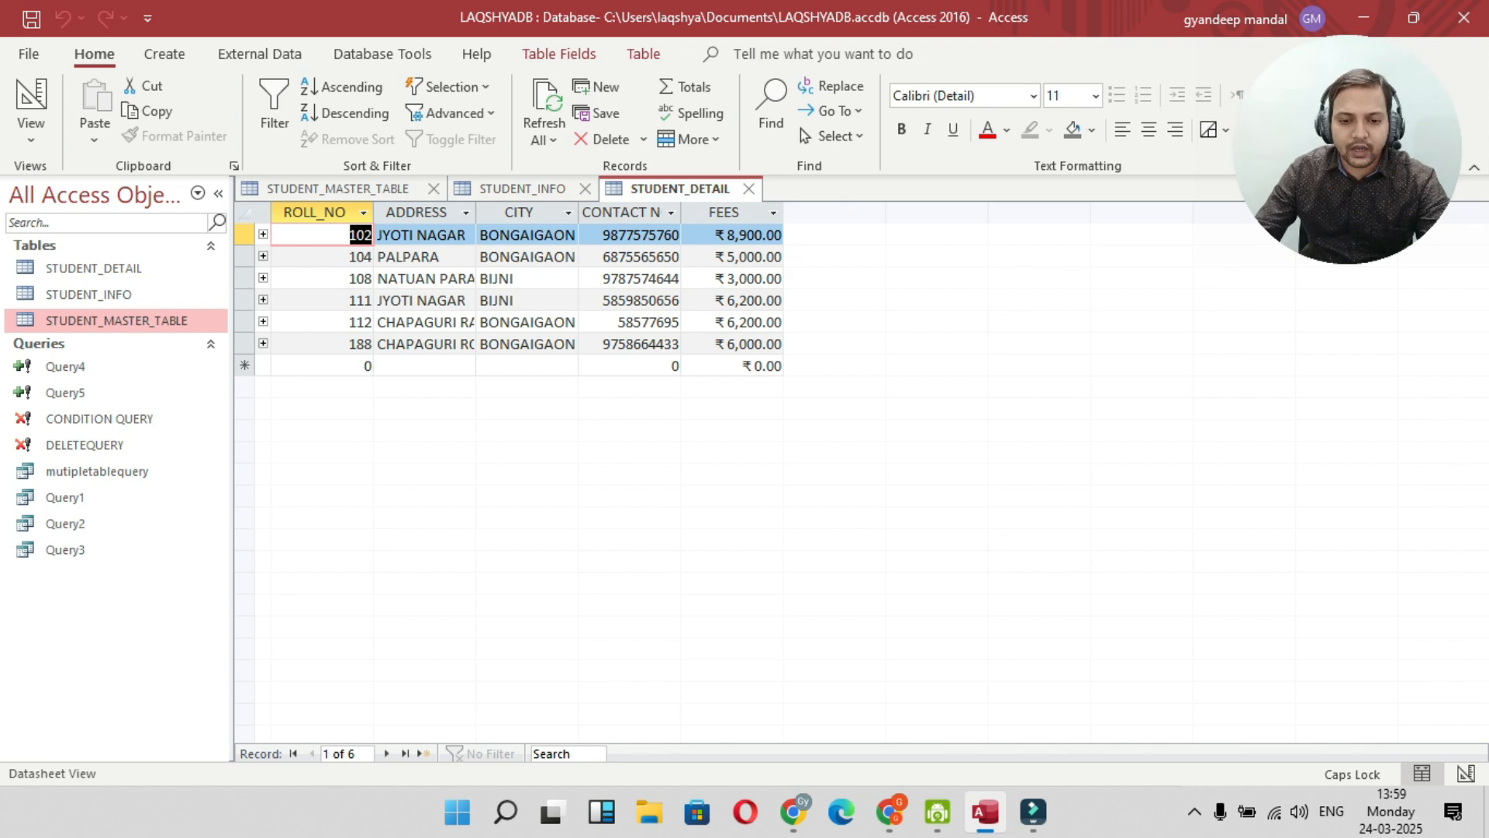
{"action": "left_click", "coordinate": [521, 189]}
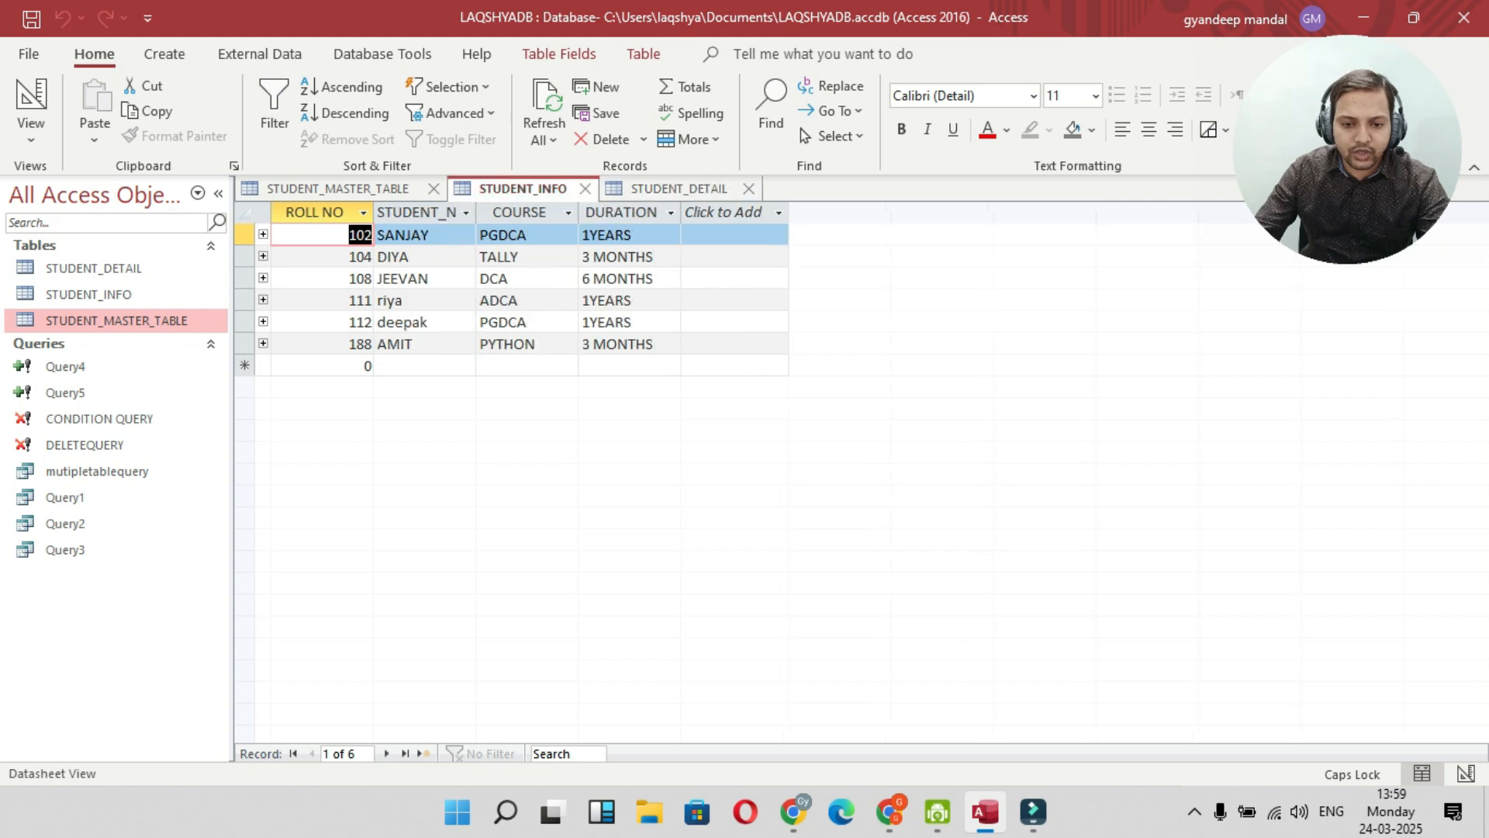
{"action": "left_click", "coordinate": [339, 190]}
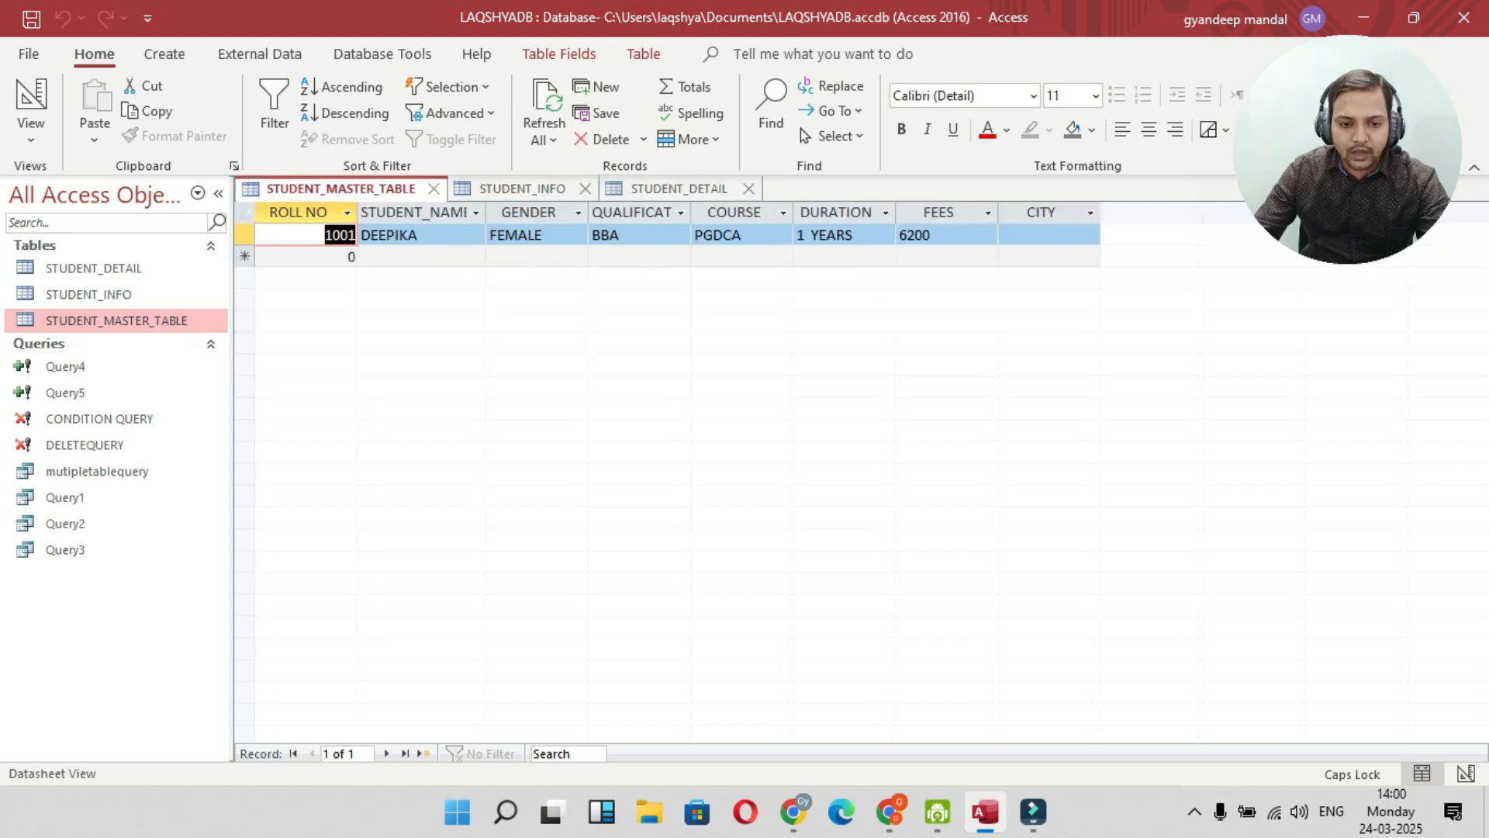
{"action": "left_click", "coordinate": [339, 235]}
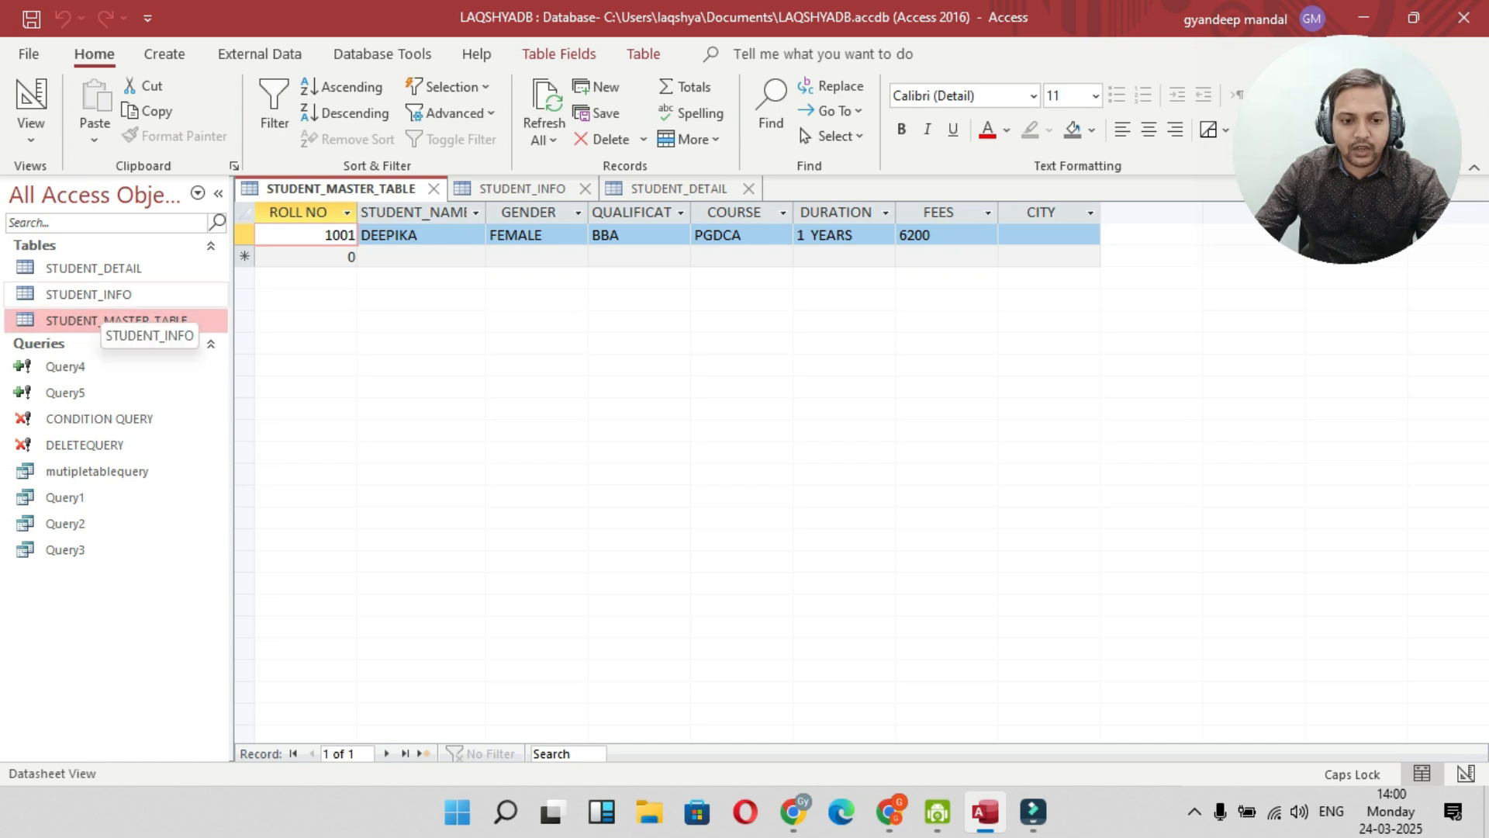
{"action": "double_click", "coordinate": [93, 295]}
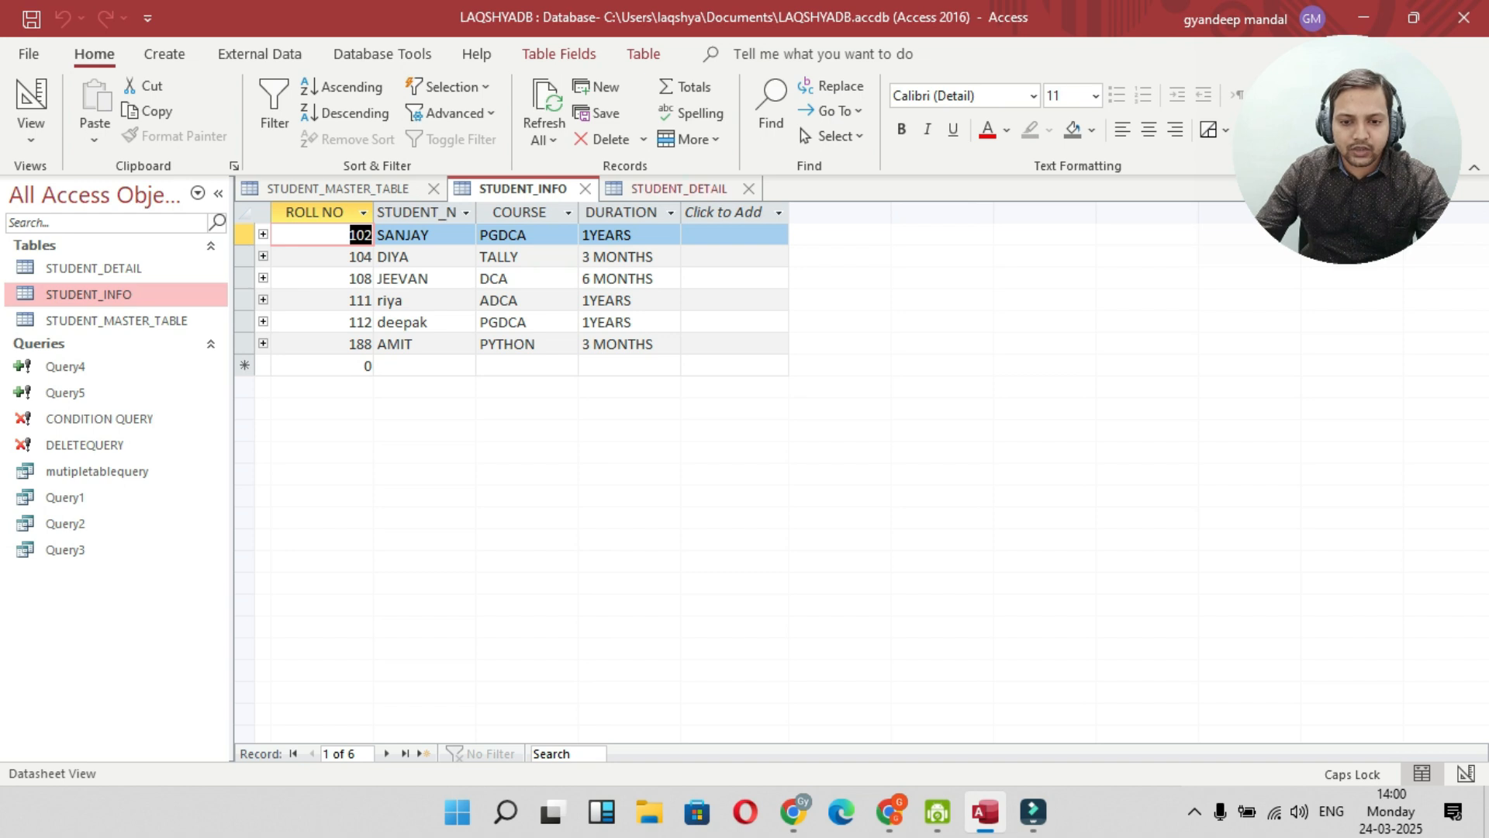
Check the fields of STUDENT_DETAIL against STUDENT_MASTER_TABLE, and close all the open tables.
{"action": "double_click", "coordinate": [93, 268]}
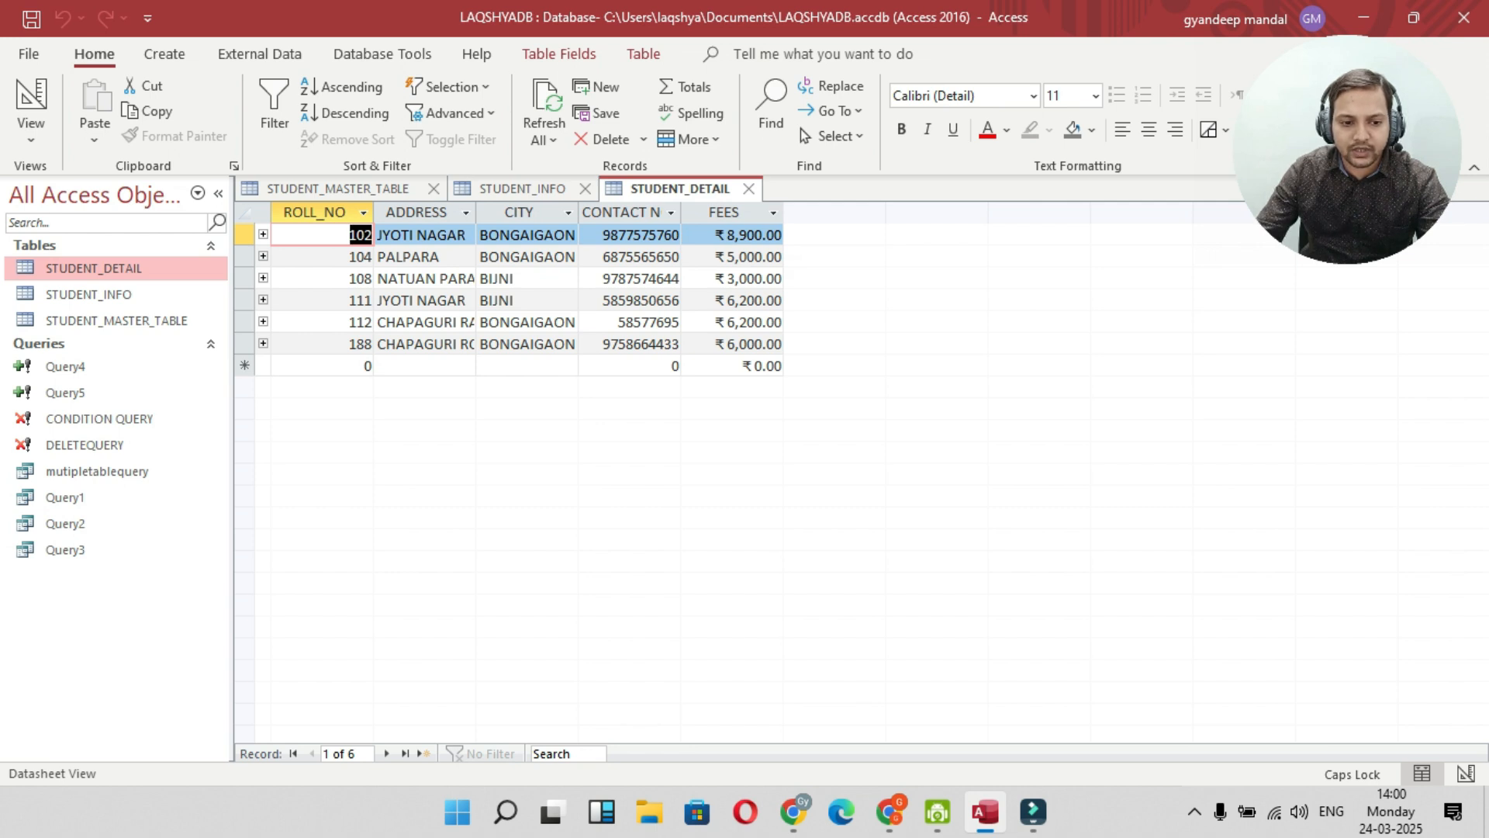
{"action": "left_click", "coordinate": [117, 321]}
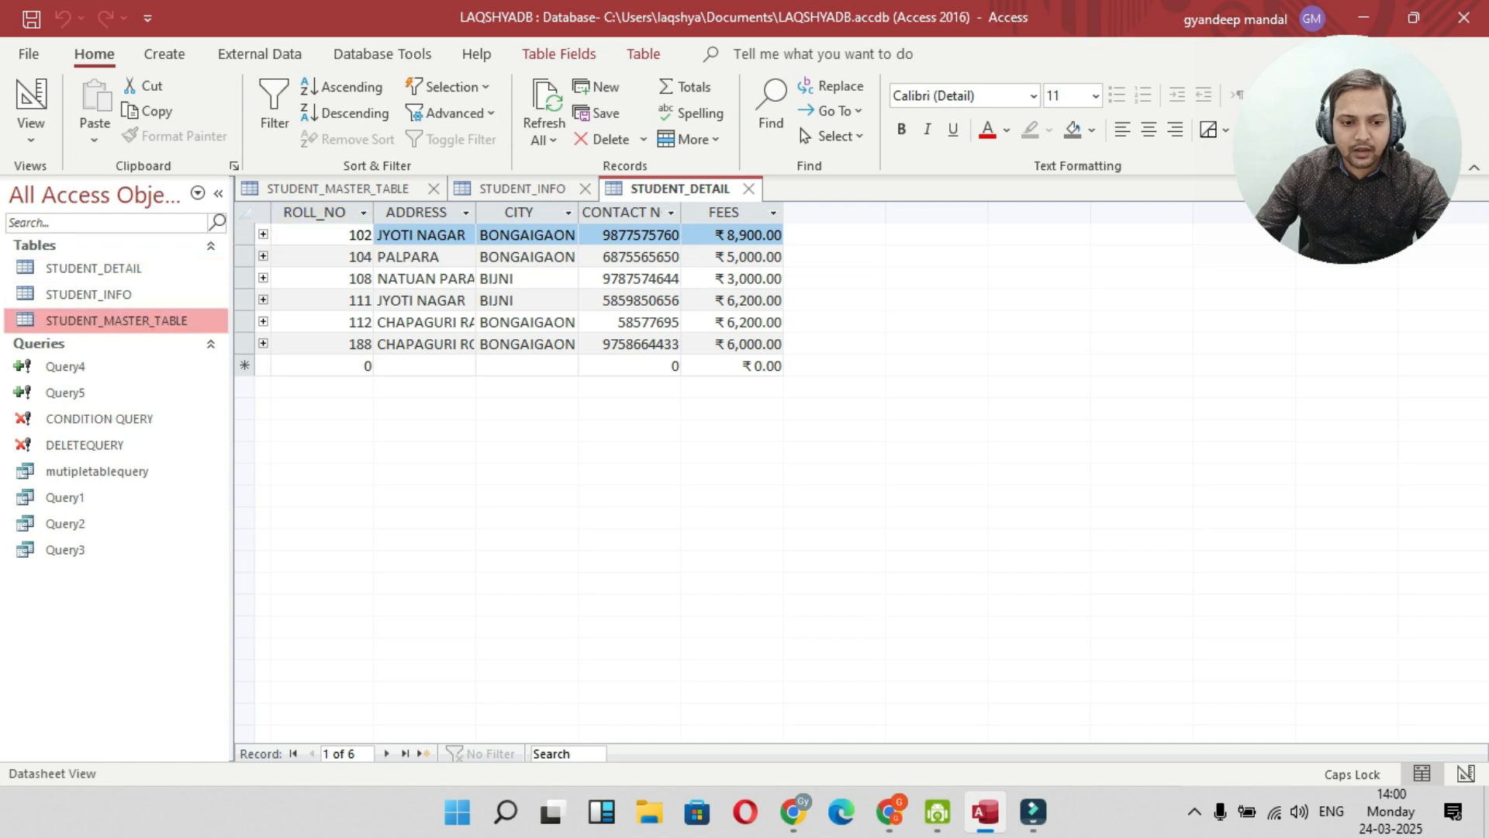
{"action": "double_click", "coordinate": [116, 320]}
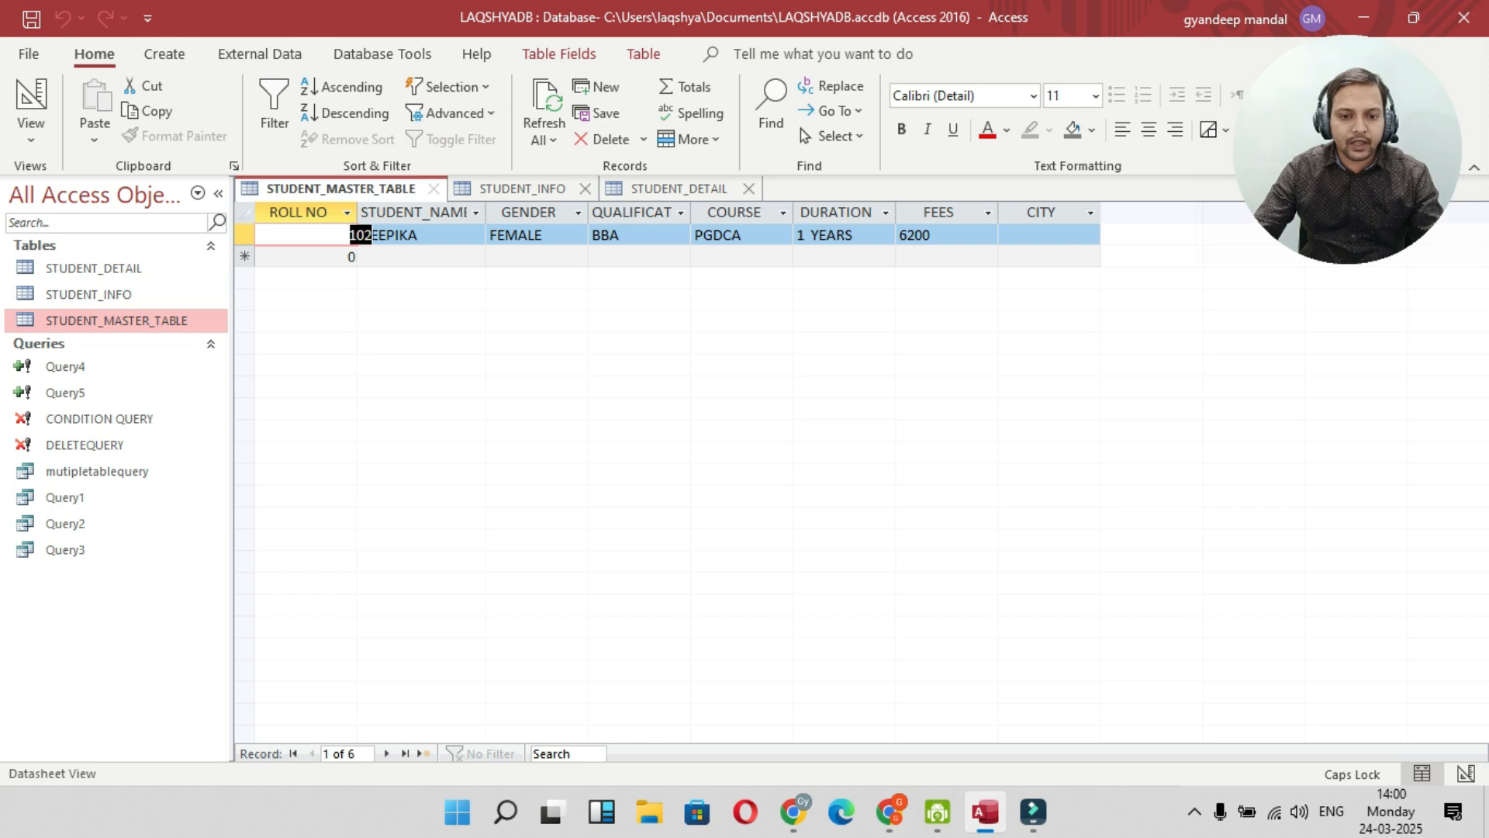
{"action": "left_click", "coordinate": [433, 189]}
{"action": "left_click", "coordinate": [373, 189]}
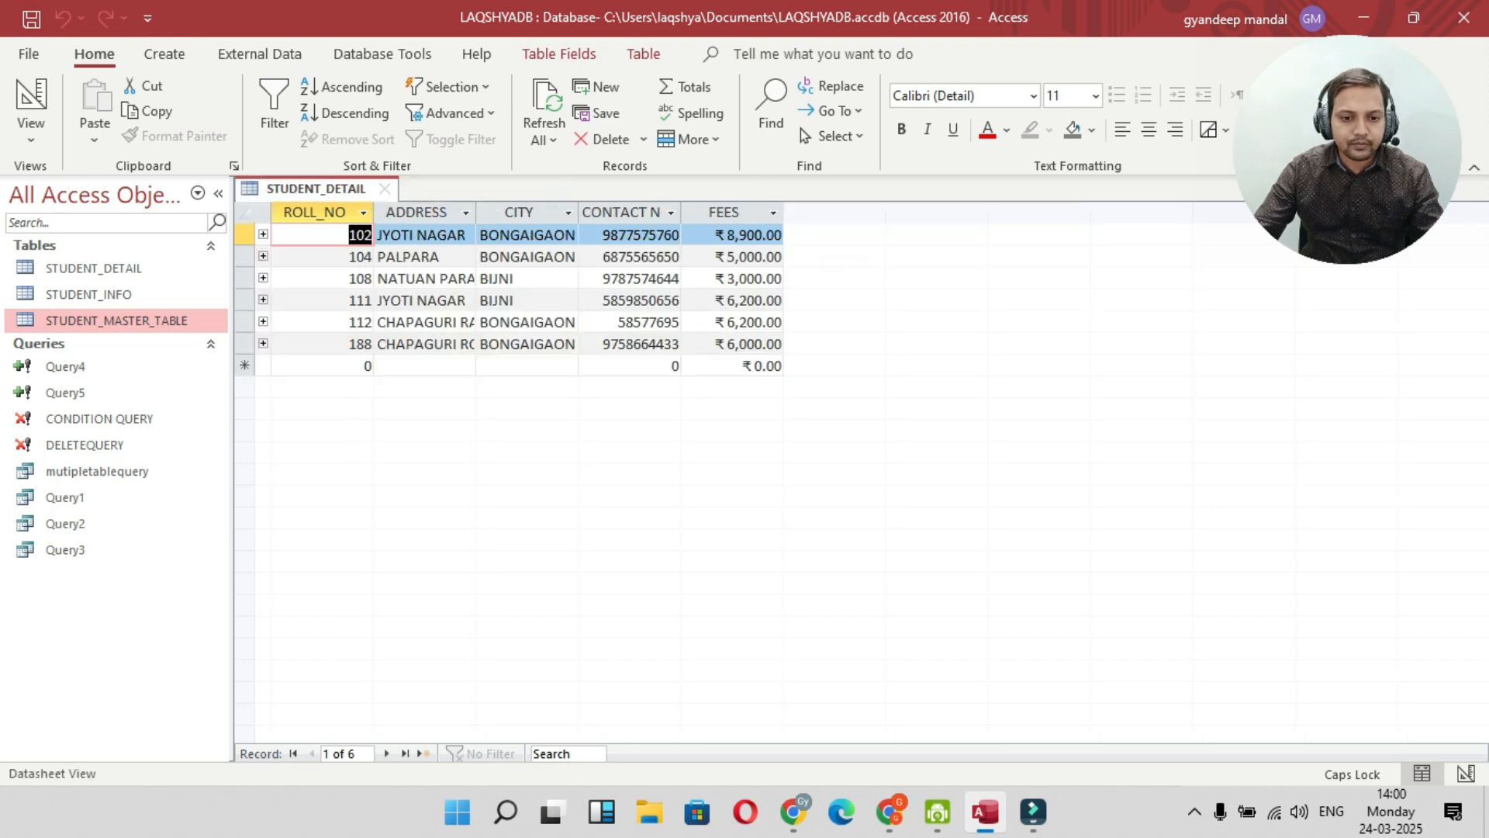
{"action": "left_click", "coordinate": [382, 188]}
Create a new query in design view containing the STUDENT_INFO and STUDENT_DETAIL tables.
{"action": "left_click", "coordinate": [164, 54]}
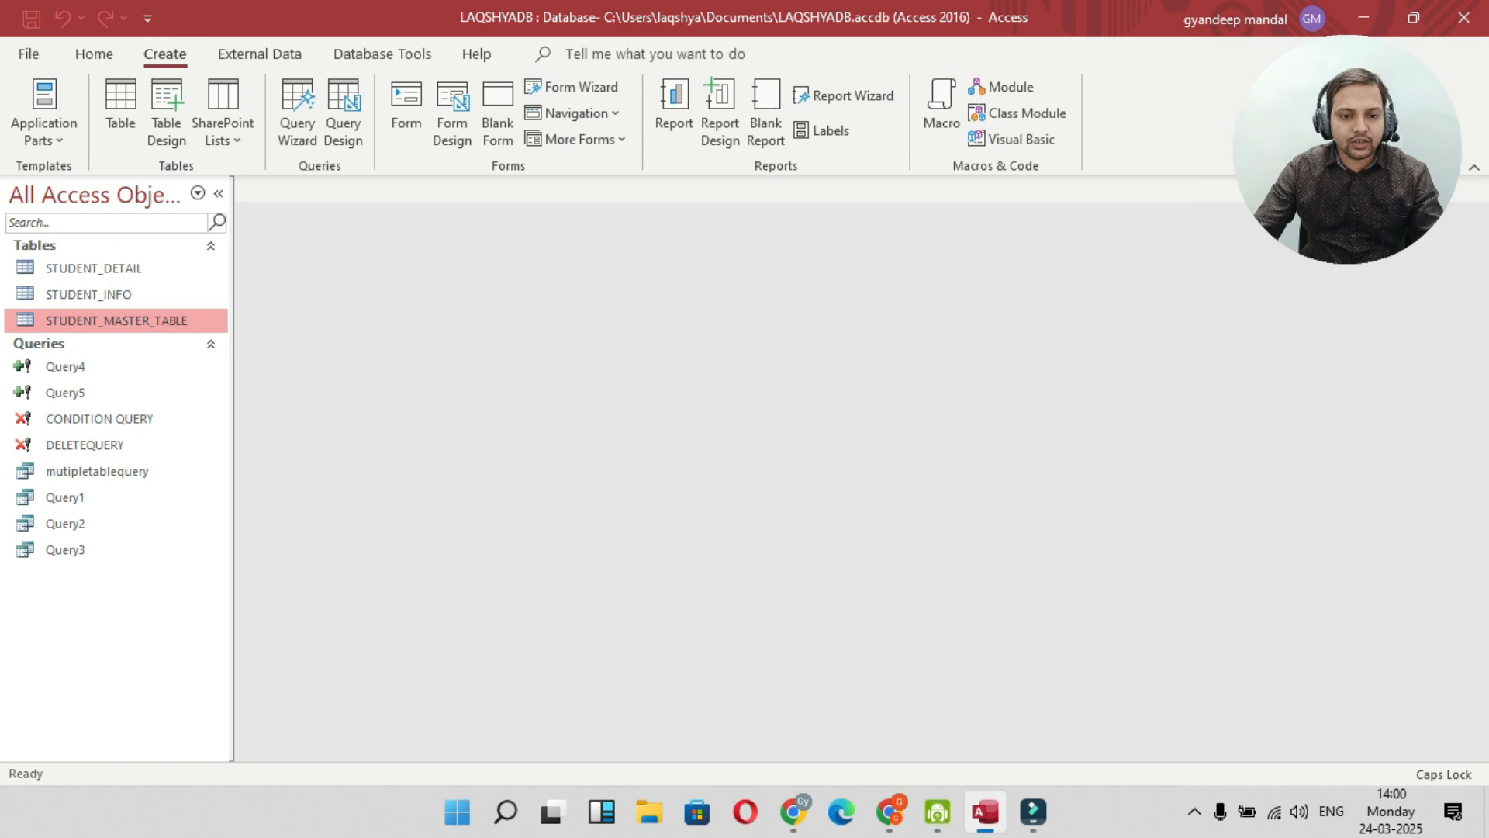
{"action": "left_click", "coordinate": [342, 112]}
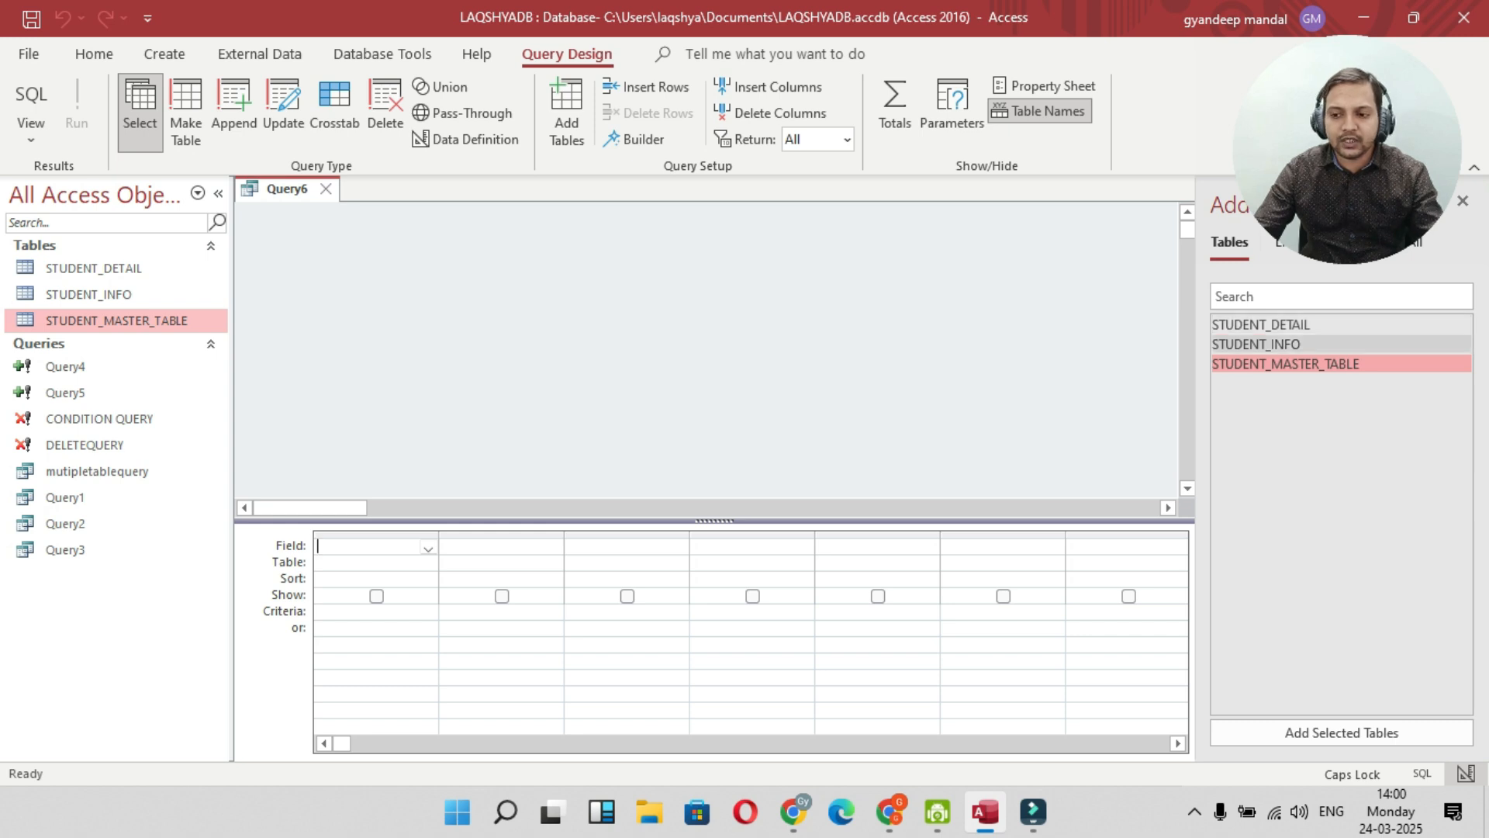
{"action": "left_click", "coordinate": [1272, 344]}
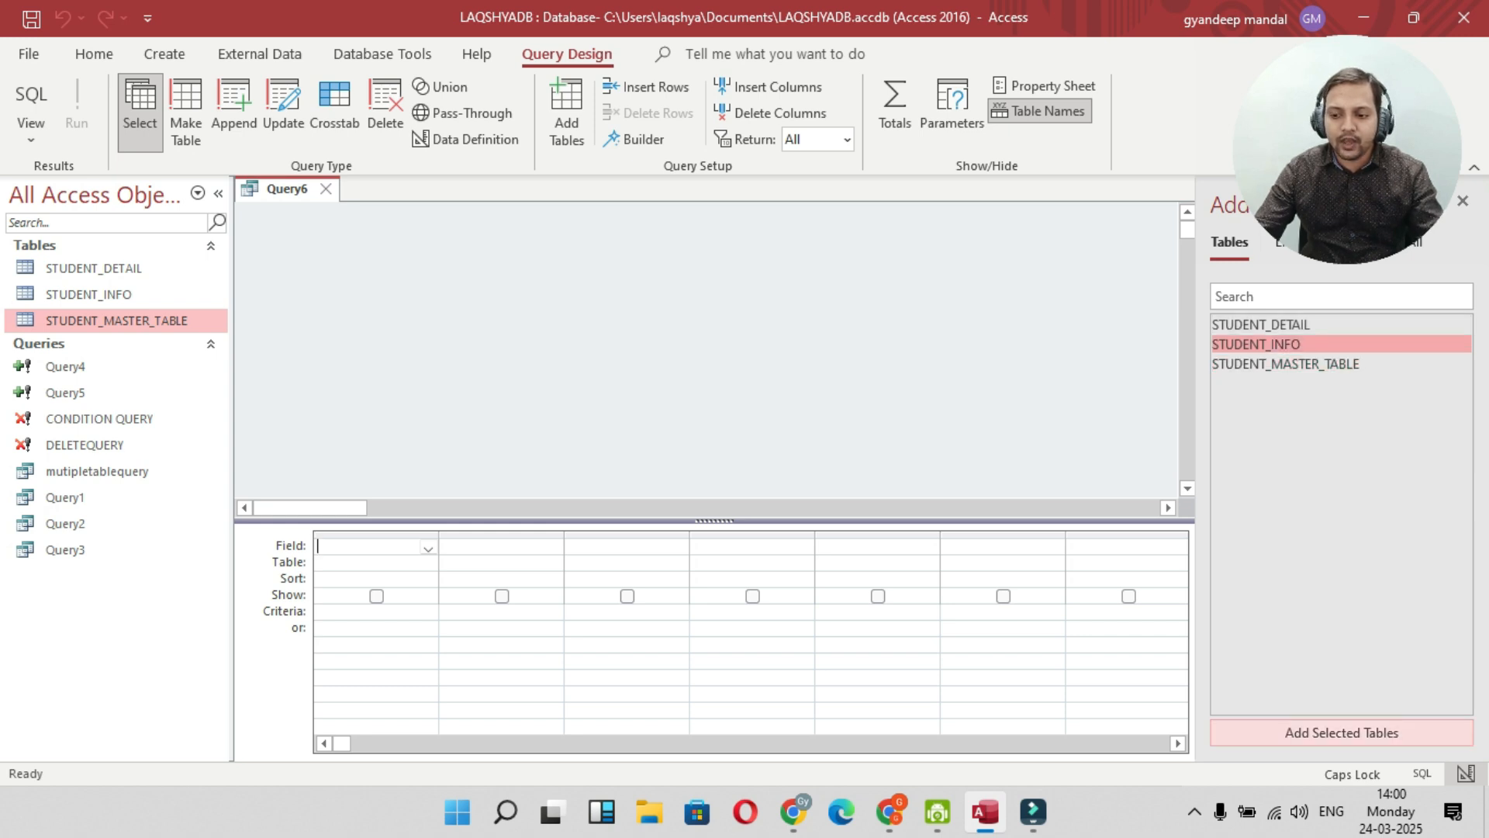
{"action": "left_click", "coordinate": [1341, 732]}
{"action": "left_click", "coordinate": [1272, 325]}
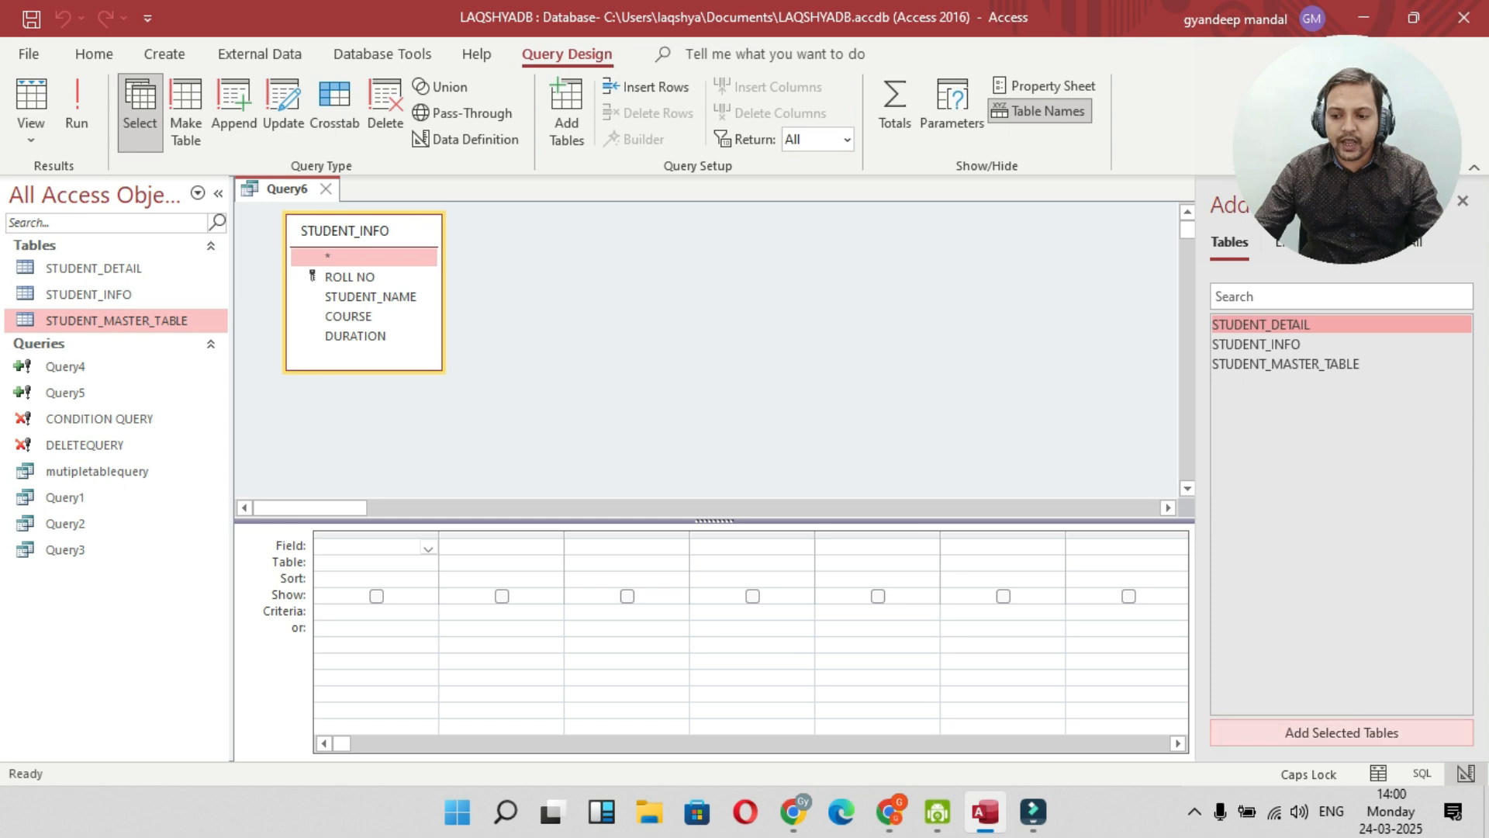
{"action": "left_click", "coordinate": [1342, 732]}
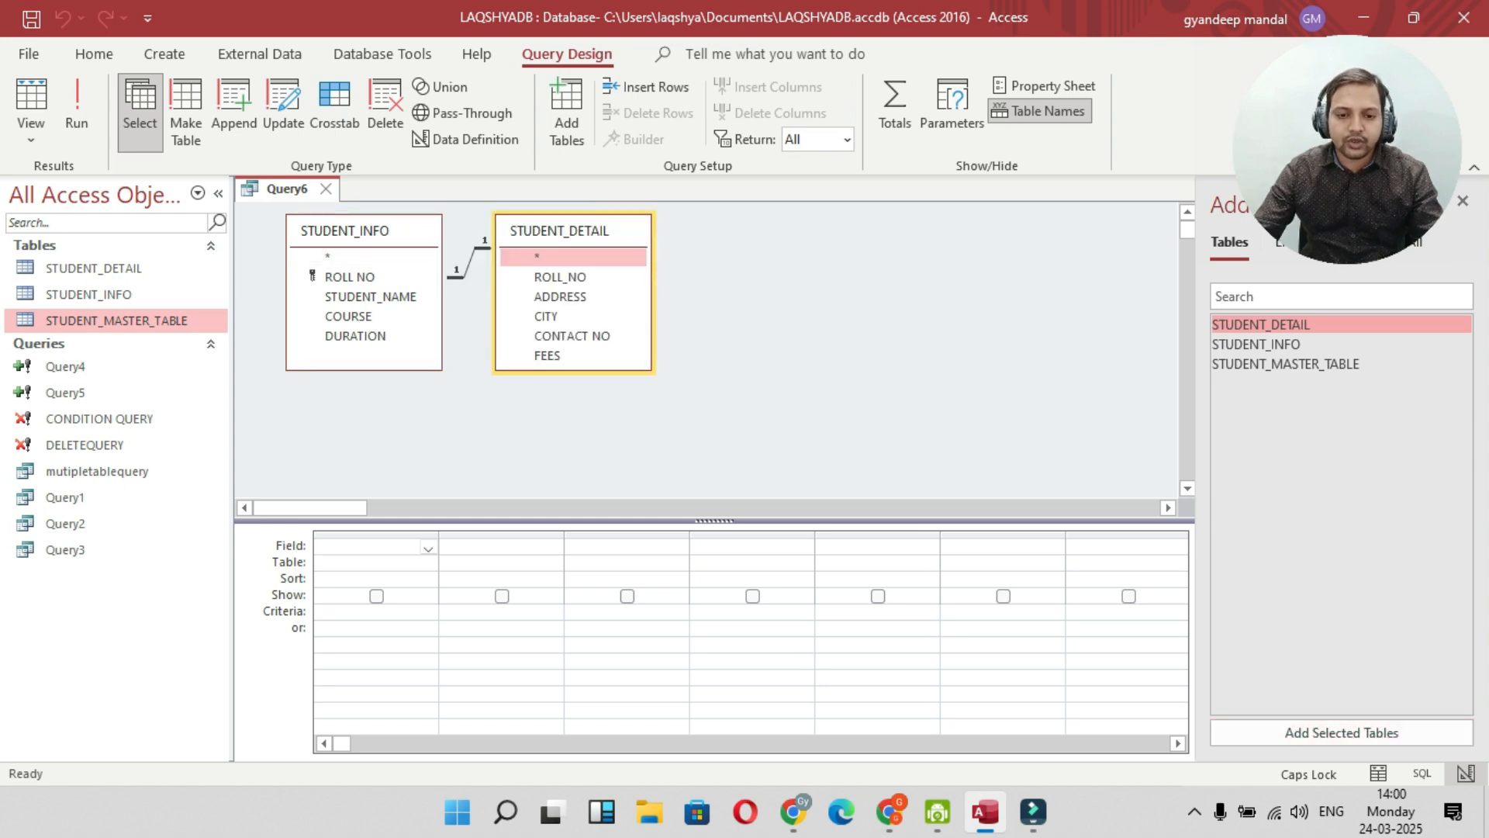
Make the query an append query that targets STUDENT_MASTER_TABLE in the current database.
{"action": "left_click", "coordinate": [234, 105]}
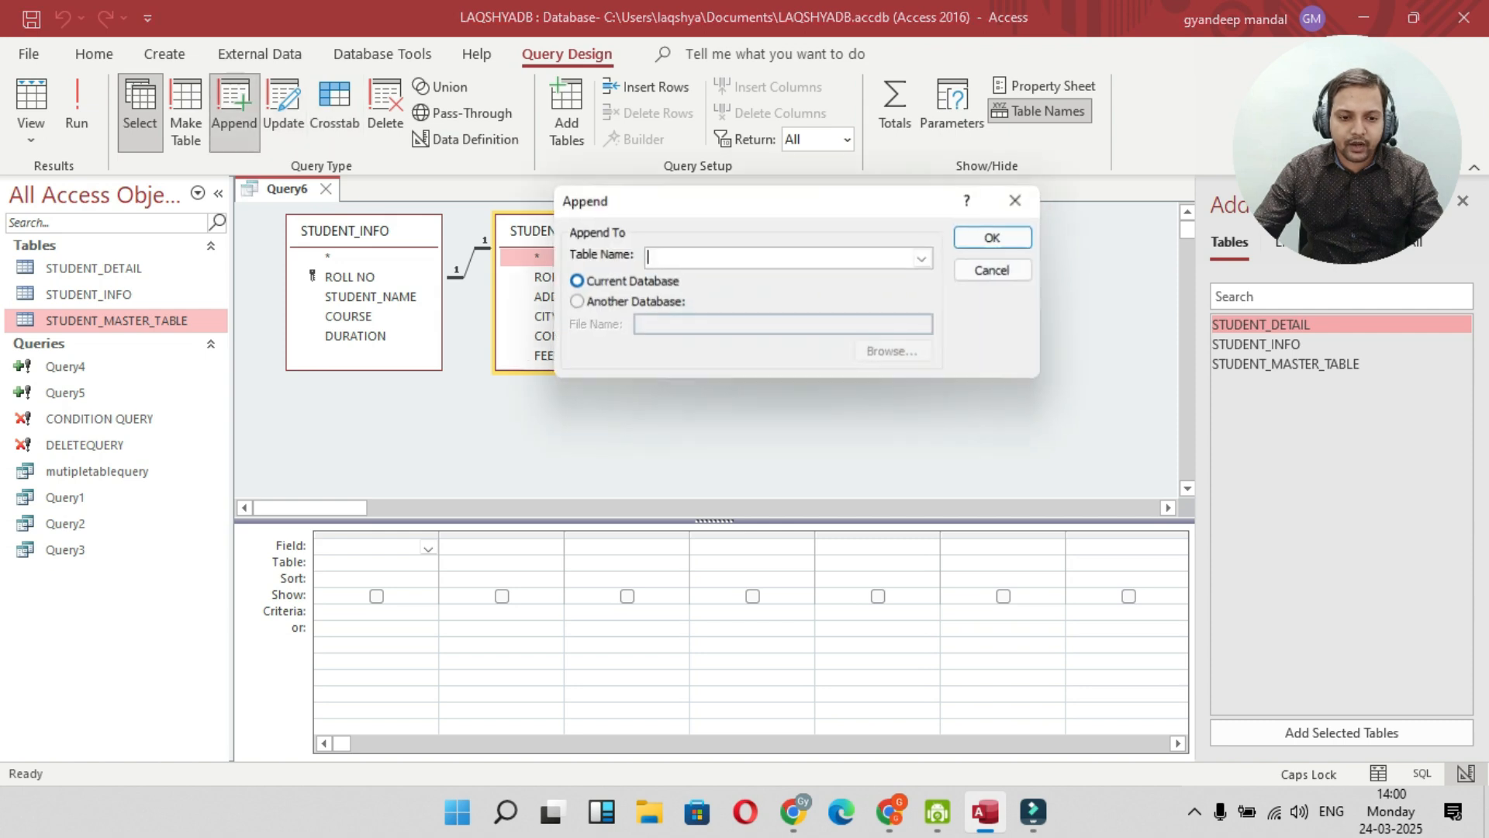
{"action": "left_click", "coordinate": [922, 259]}
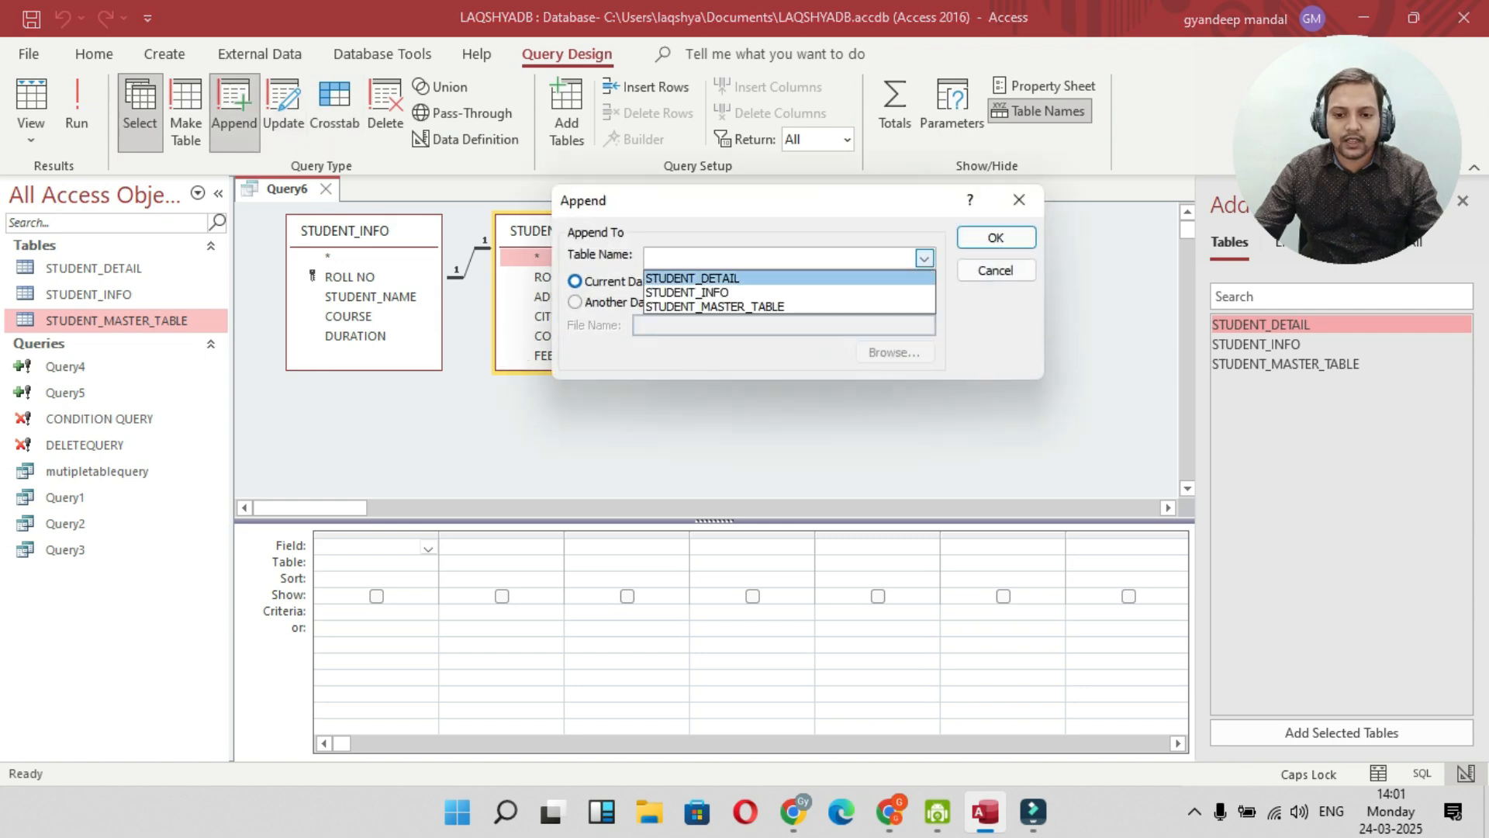
{"action": "left_click", "coordinate": [714, 307]}
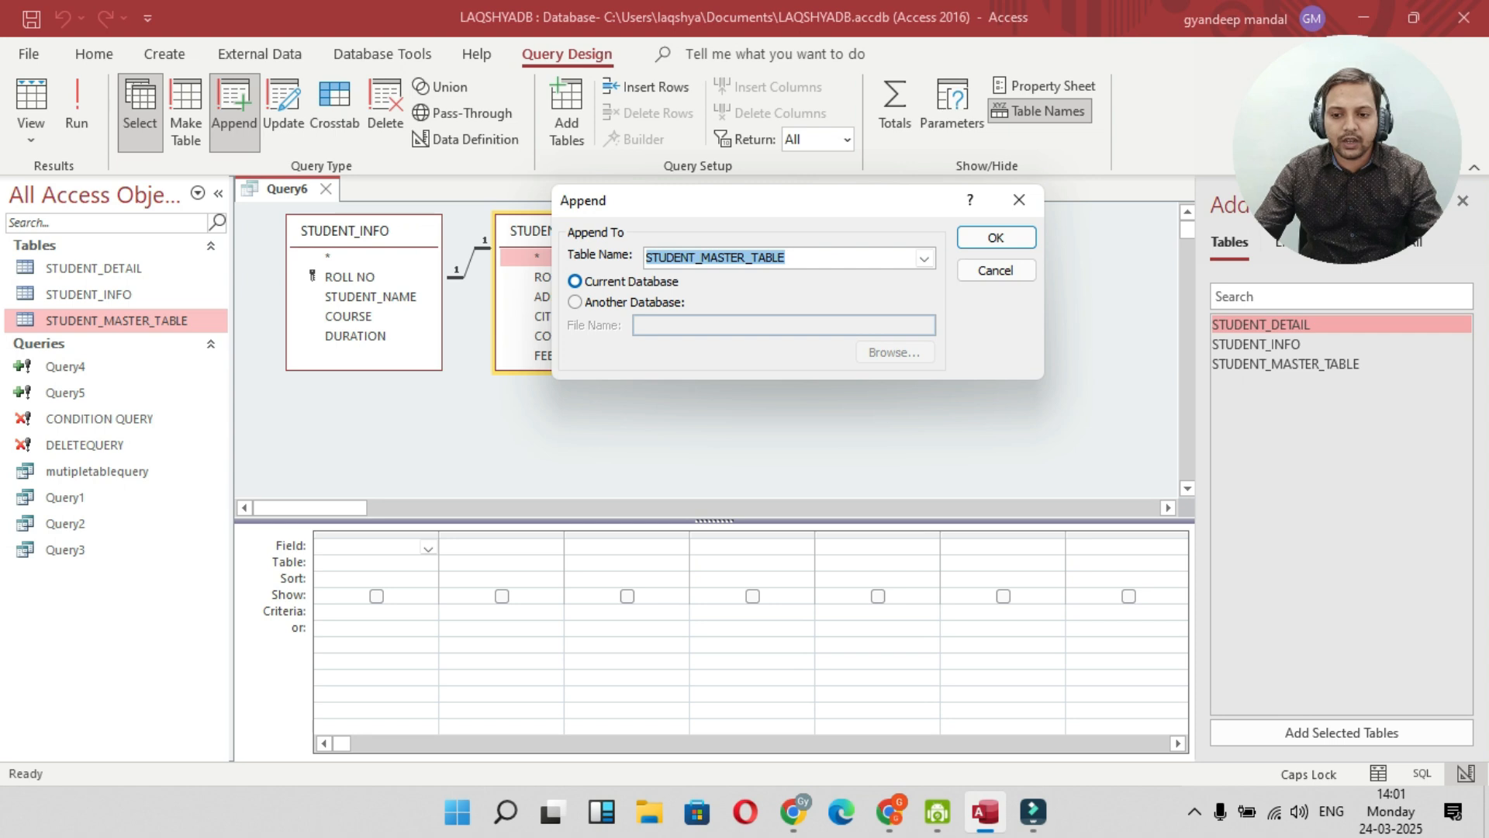
{"action": "left_click", "coordinate": [996, 238]}
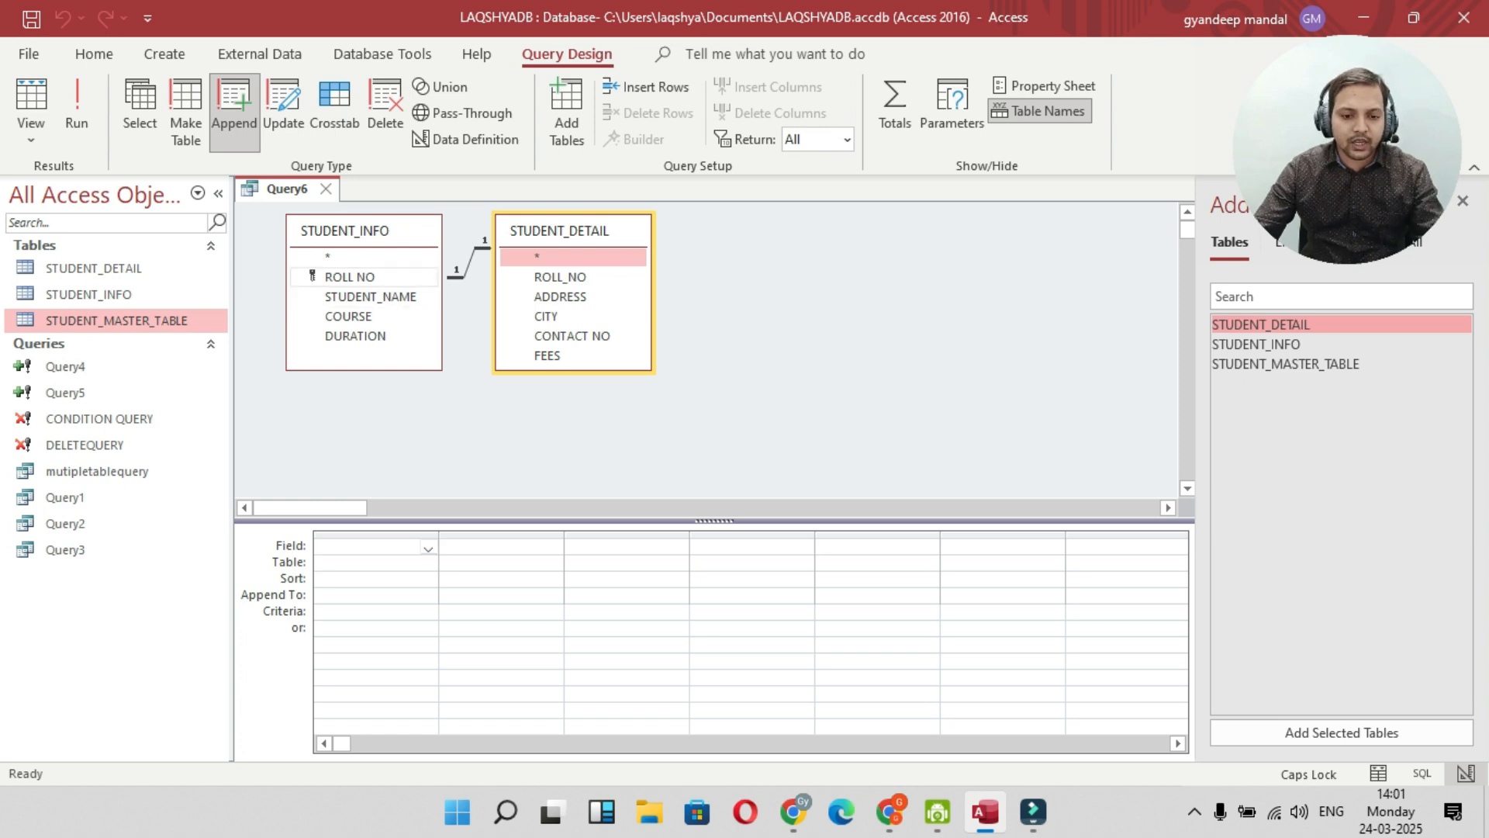
Add ROLL NO, STUDENT_NAME, COURSE and DURATION from STUDENT_INFO, plus CITY and FEES from STUDENT_DETAIL, to the query.
{"action": "double_click", "coordinate": [350, 277]}
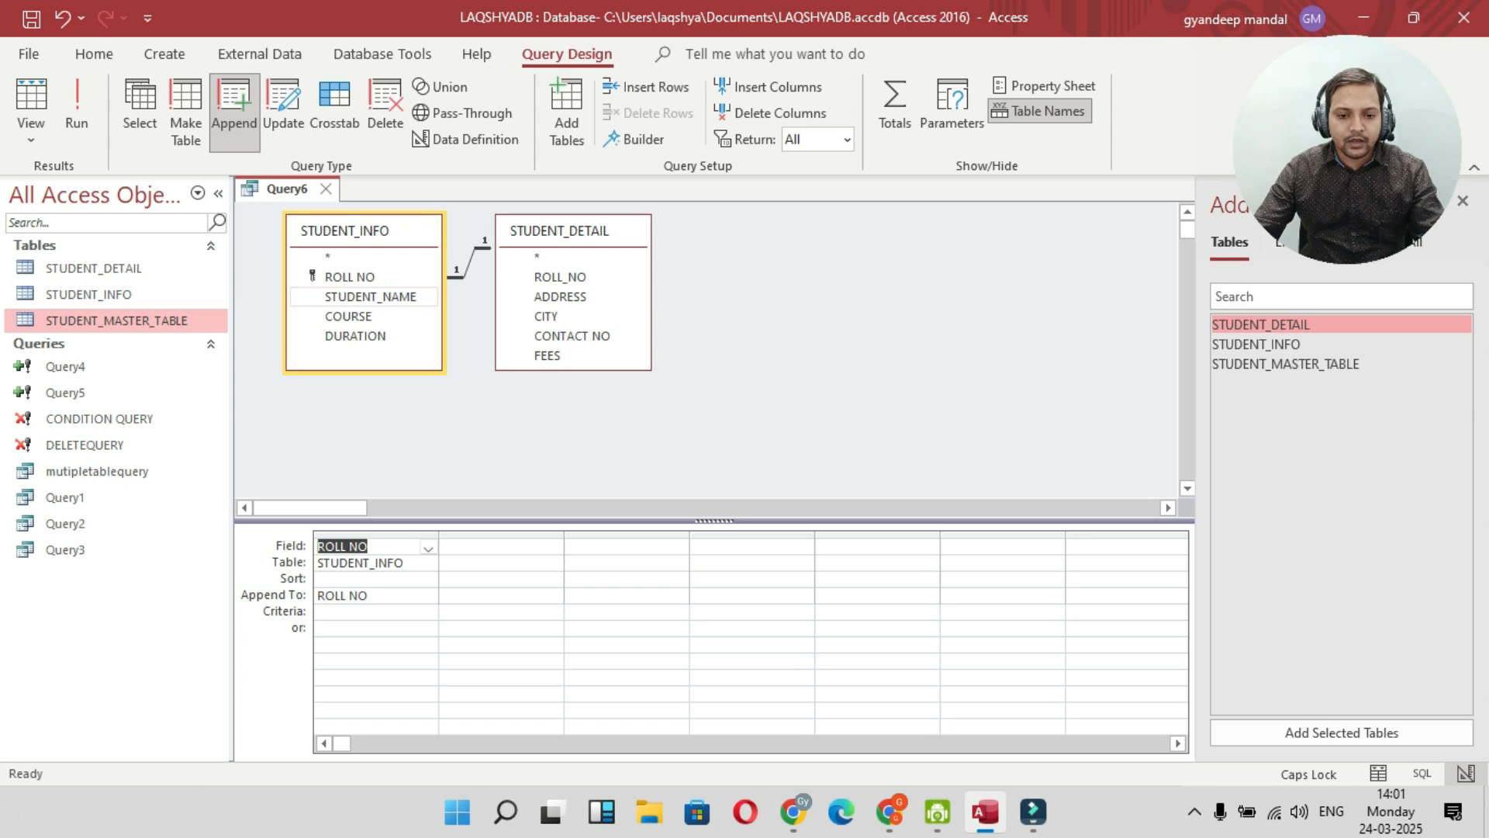
{"action": "double_click", "coordinate": [370, 296]}
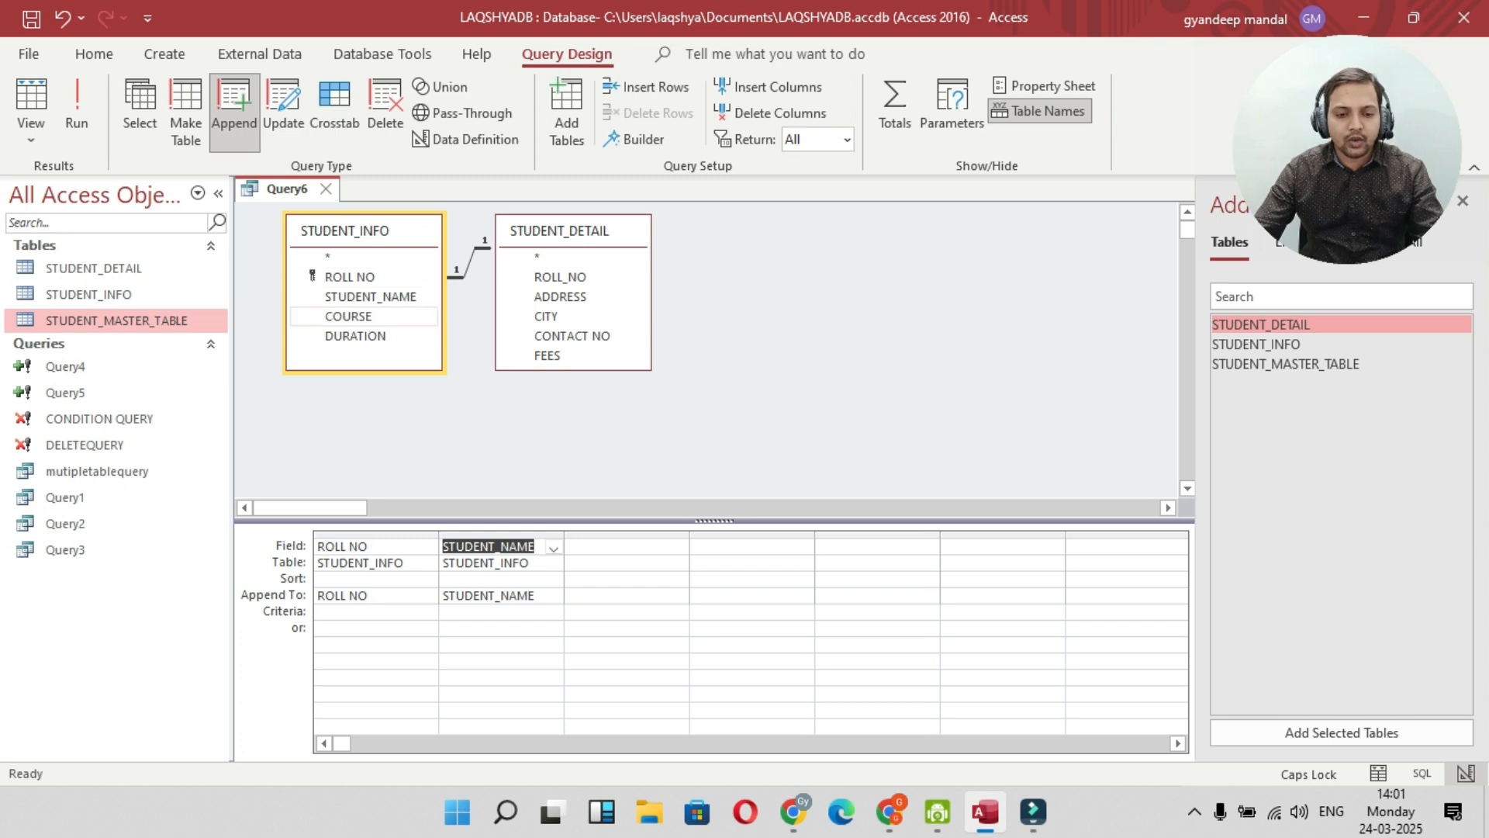
{"action": "double_click", "coordinate": [348, 316]}
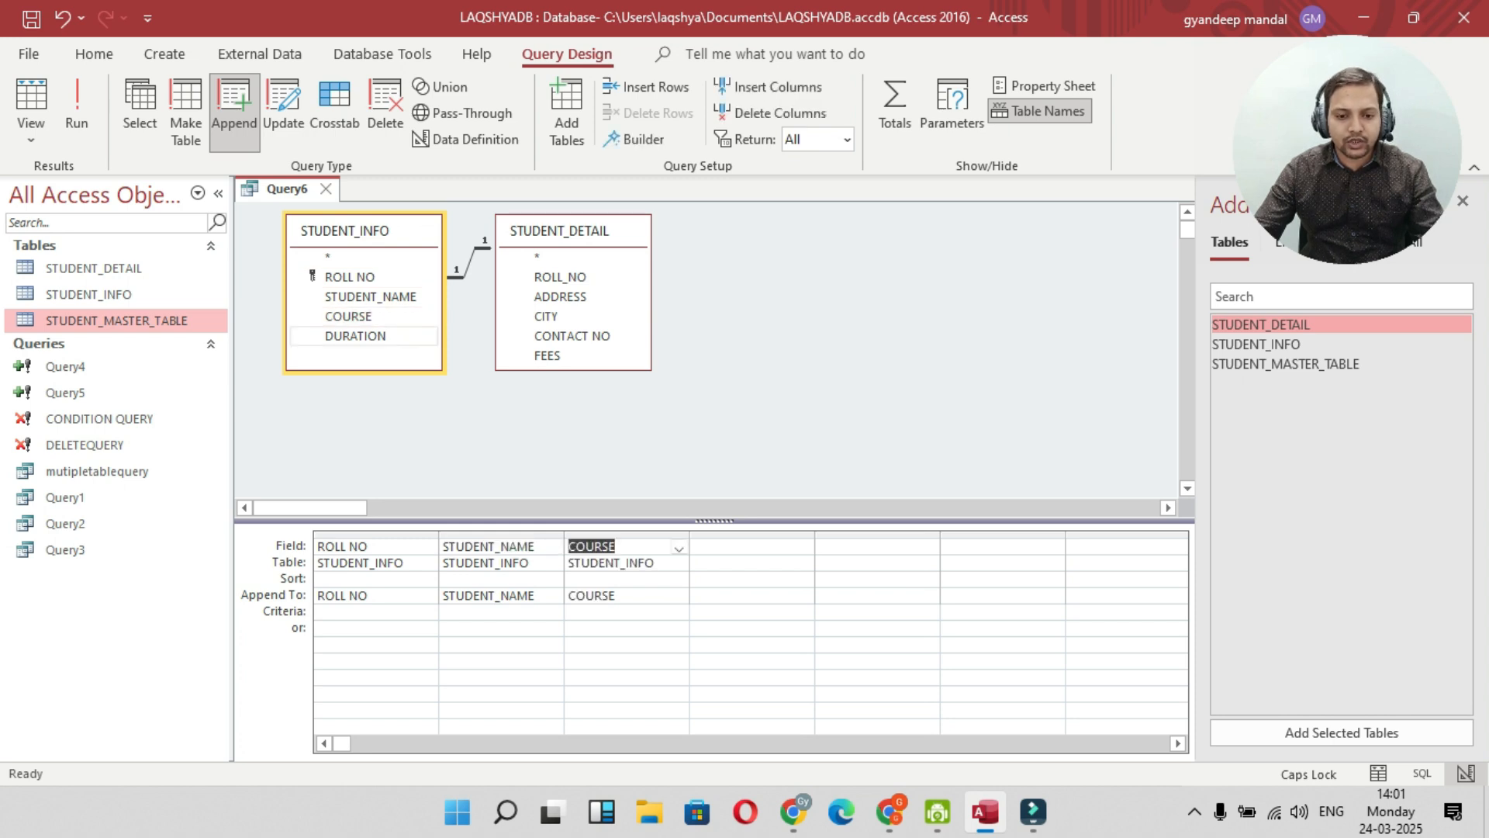
{"action": "double_click", "coordinate": [355, 335]}
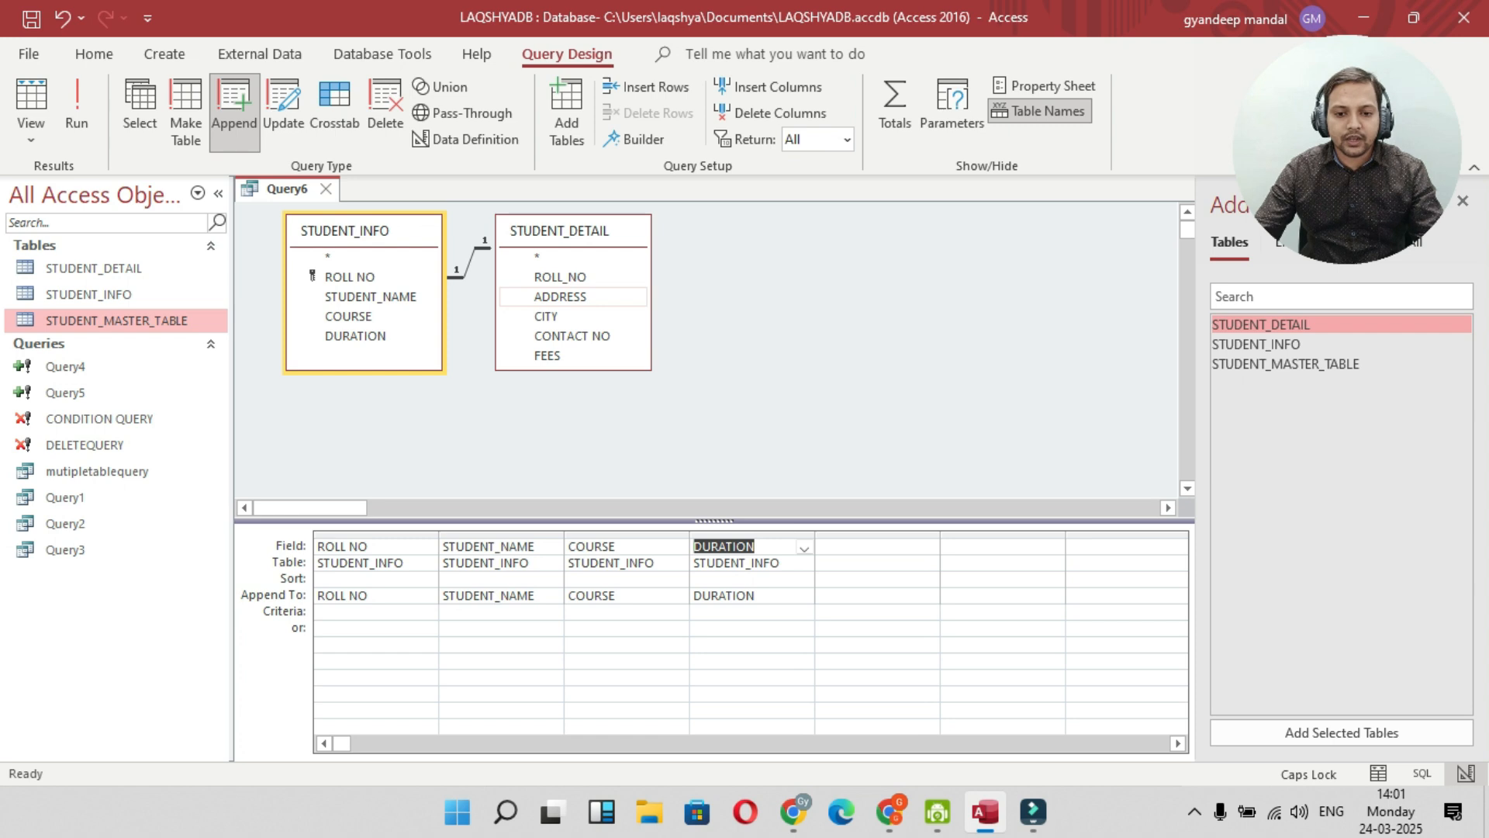
{"action": "double_click", "coordinate": [546, 315]}
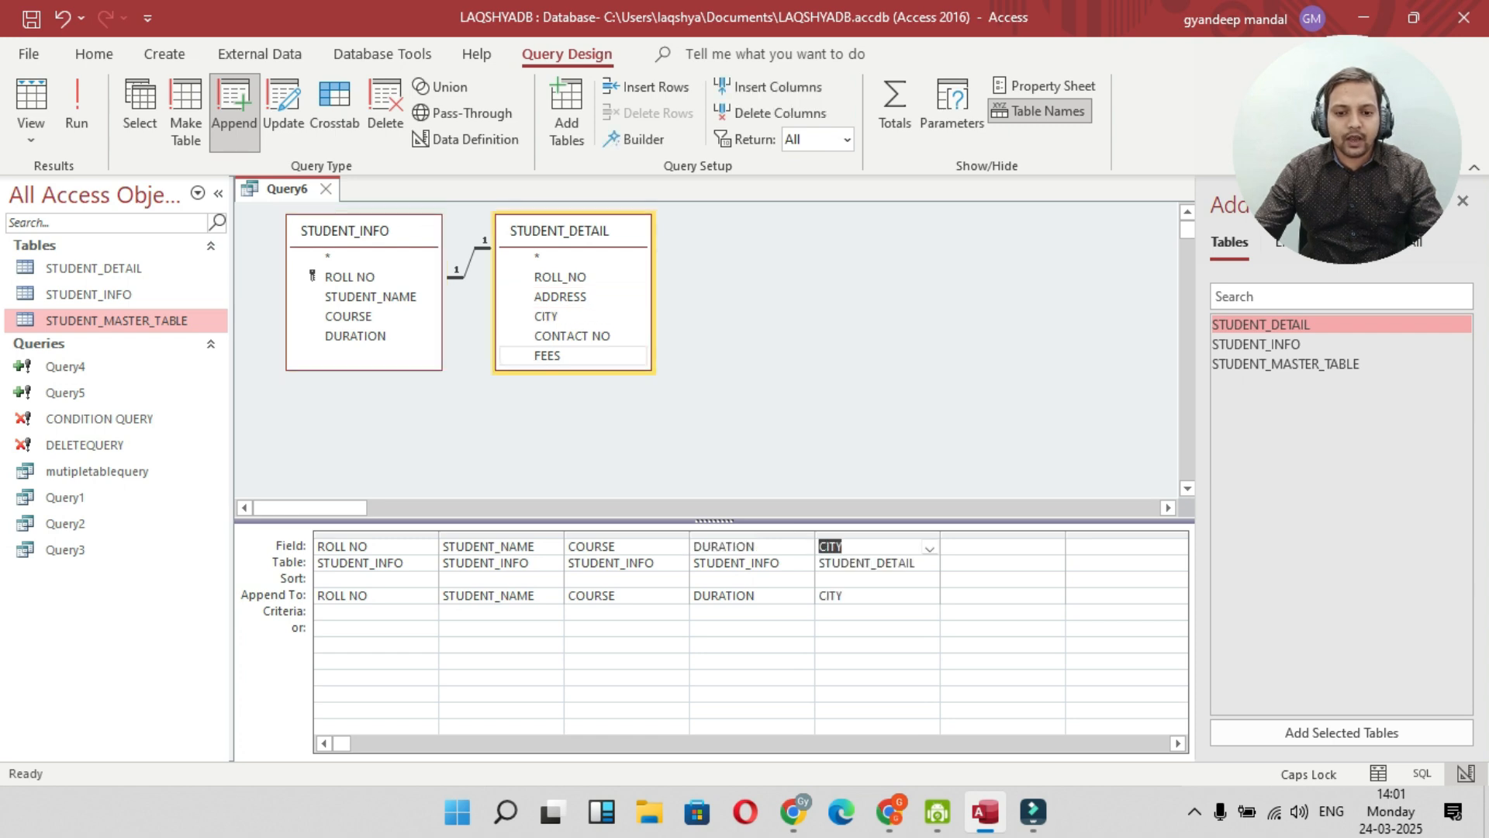
{"action": "double_click", "coordinate": [547, 355]}
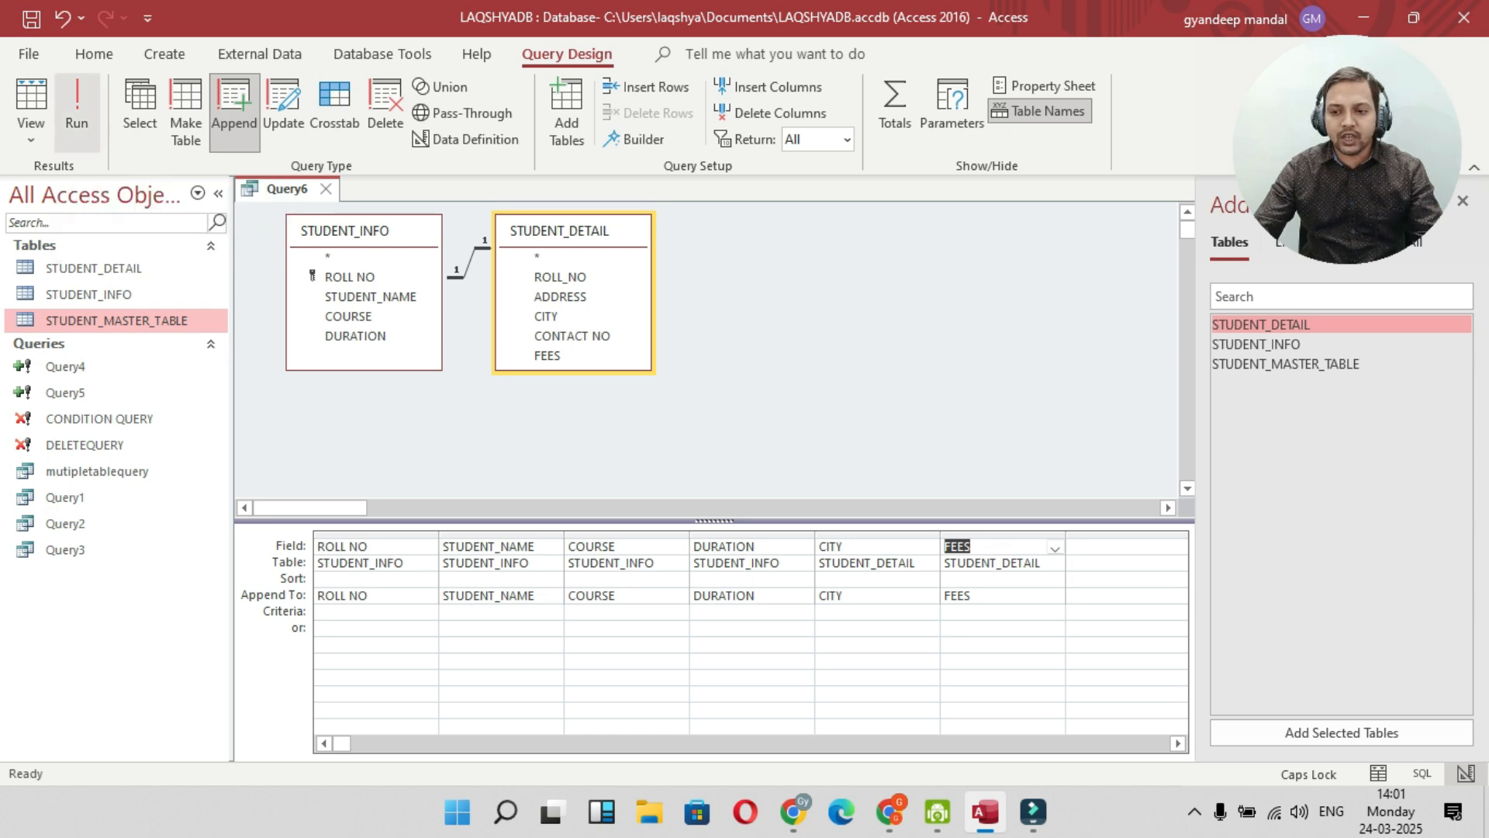
Run the two-table append query, approve appending the rows, and open STUDENT_MASTER_TABLE to check the result.
{"action": "left_click", "coordinate": [77, 109]}
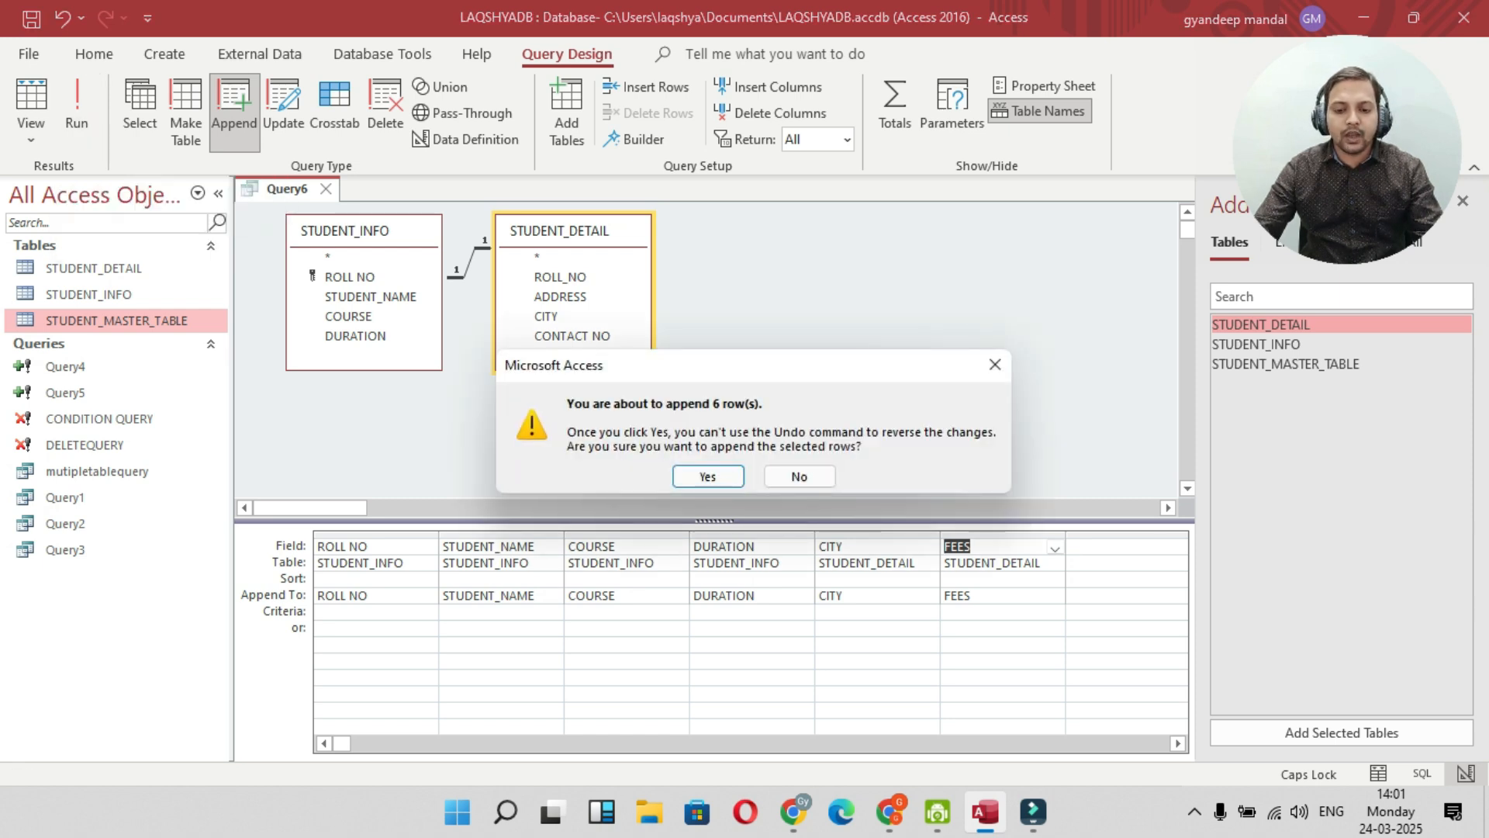
{"action": "left_click", "coordinate": [707, 476]}
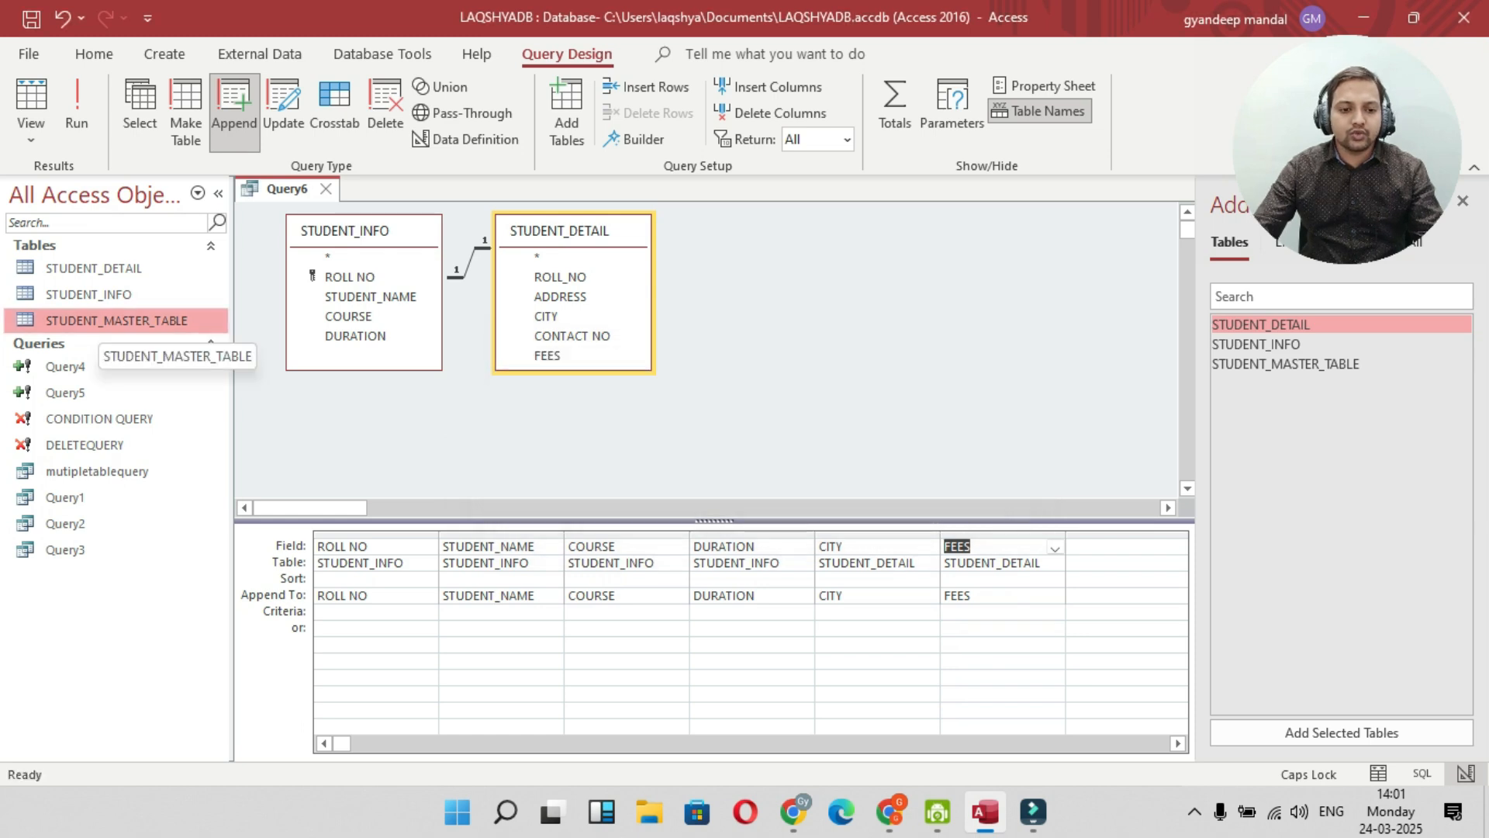
{"action": "double_click", "coordinate": [116, 320]}
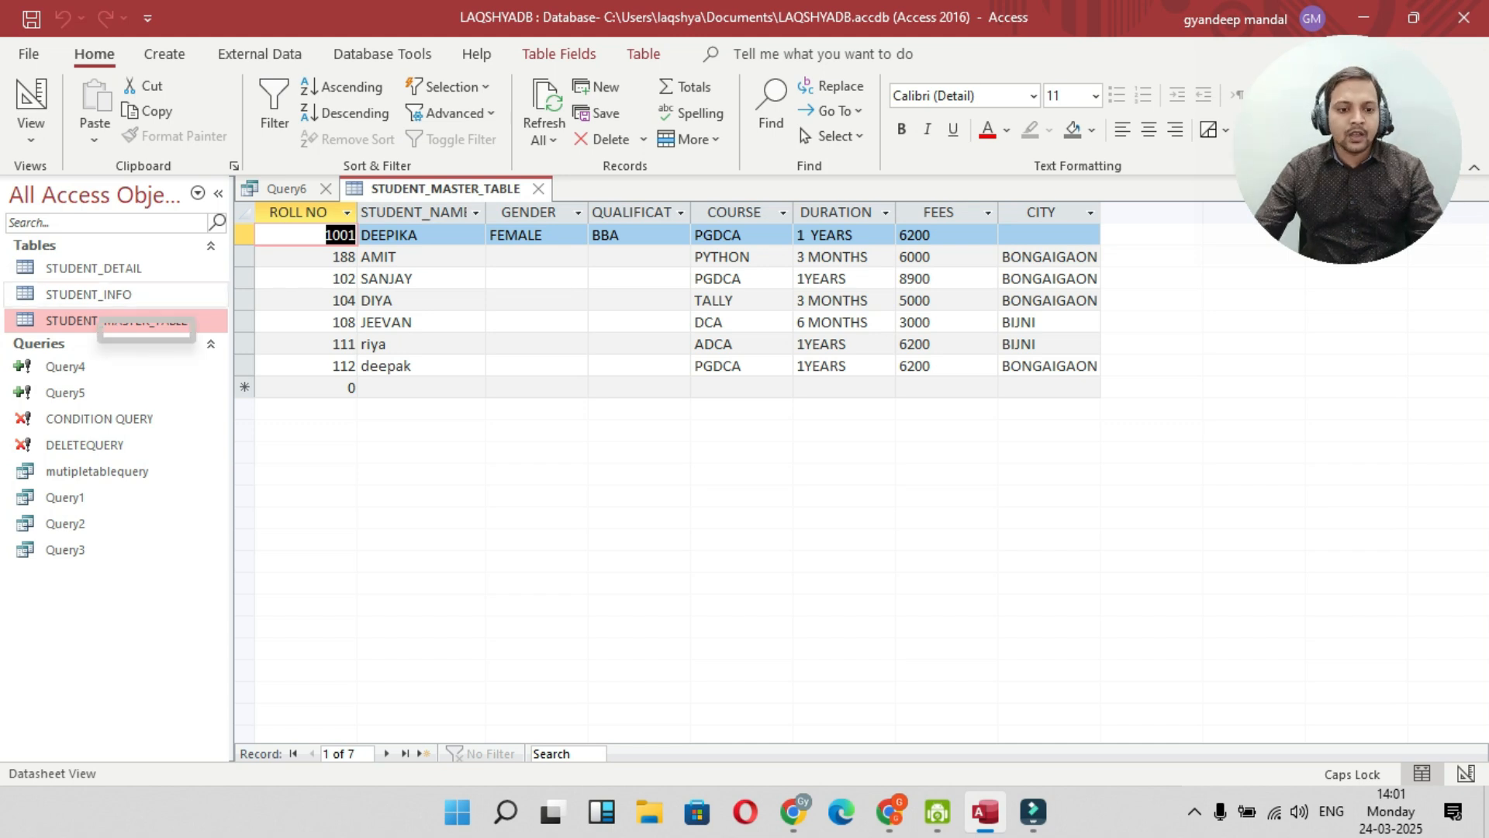
Compare the source records in STUDENT_DETAIL and STUDENT_INFO with the appended records in STUDENT_MASTER_TABLE.
{"action": "left_click", "coordinate": [93, 268]}
{"action": "key", "text": "Return"}
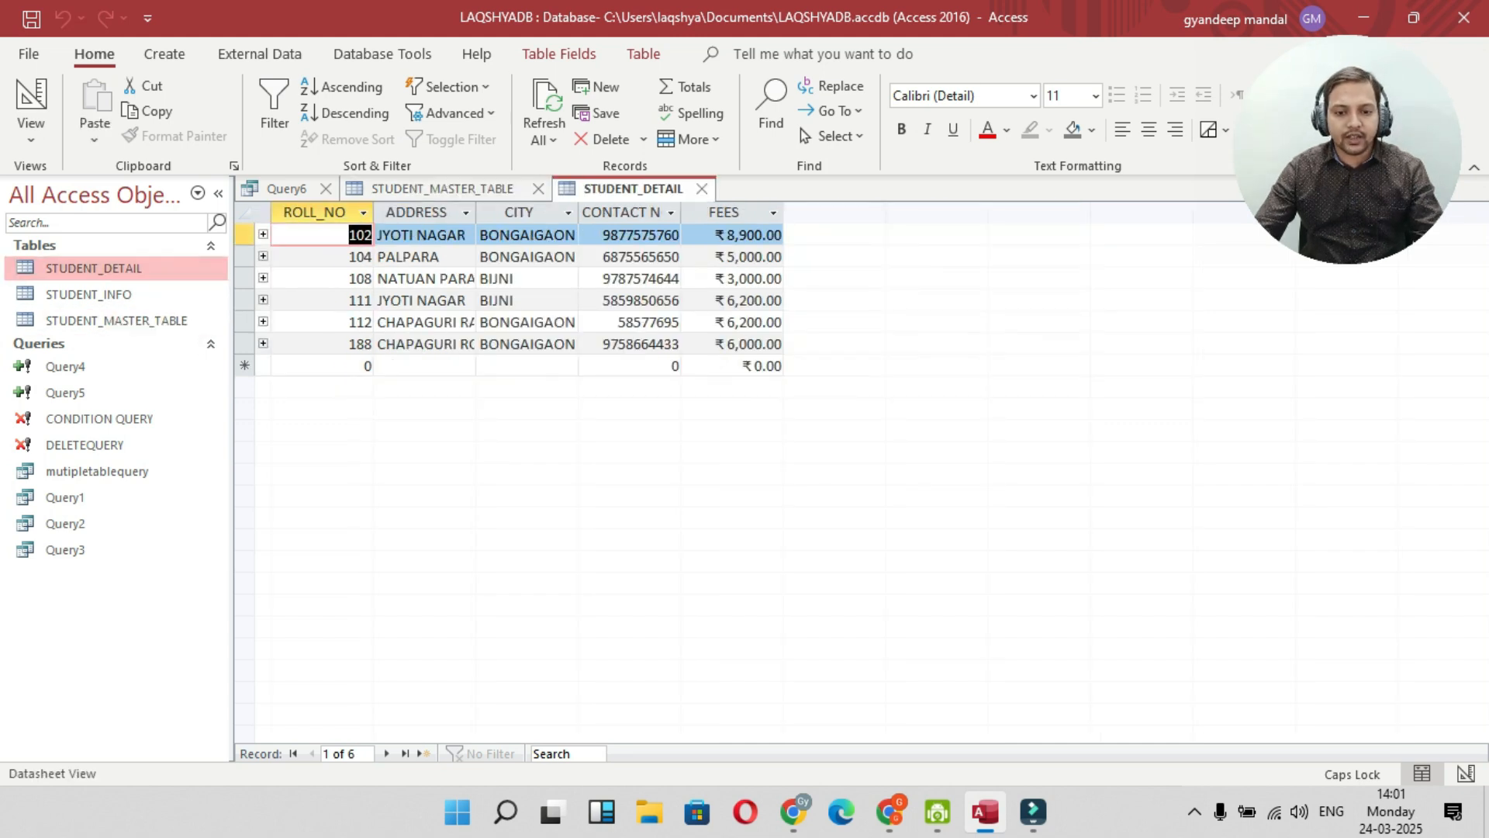
{"action": "double_click", "coordinate": [88, 295]}
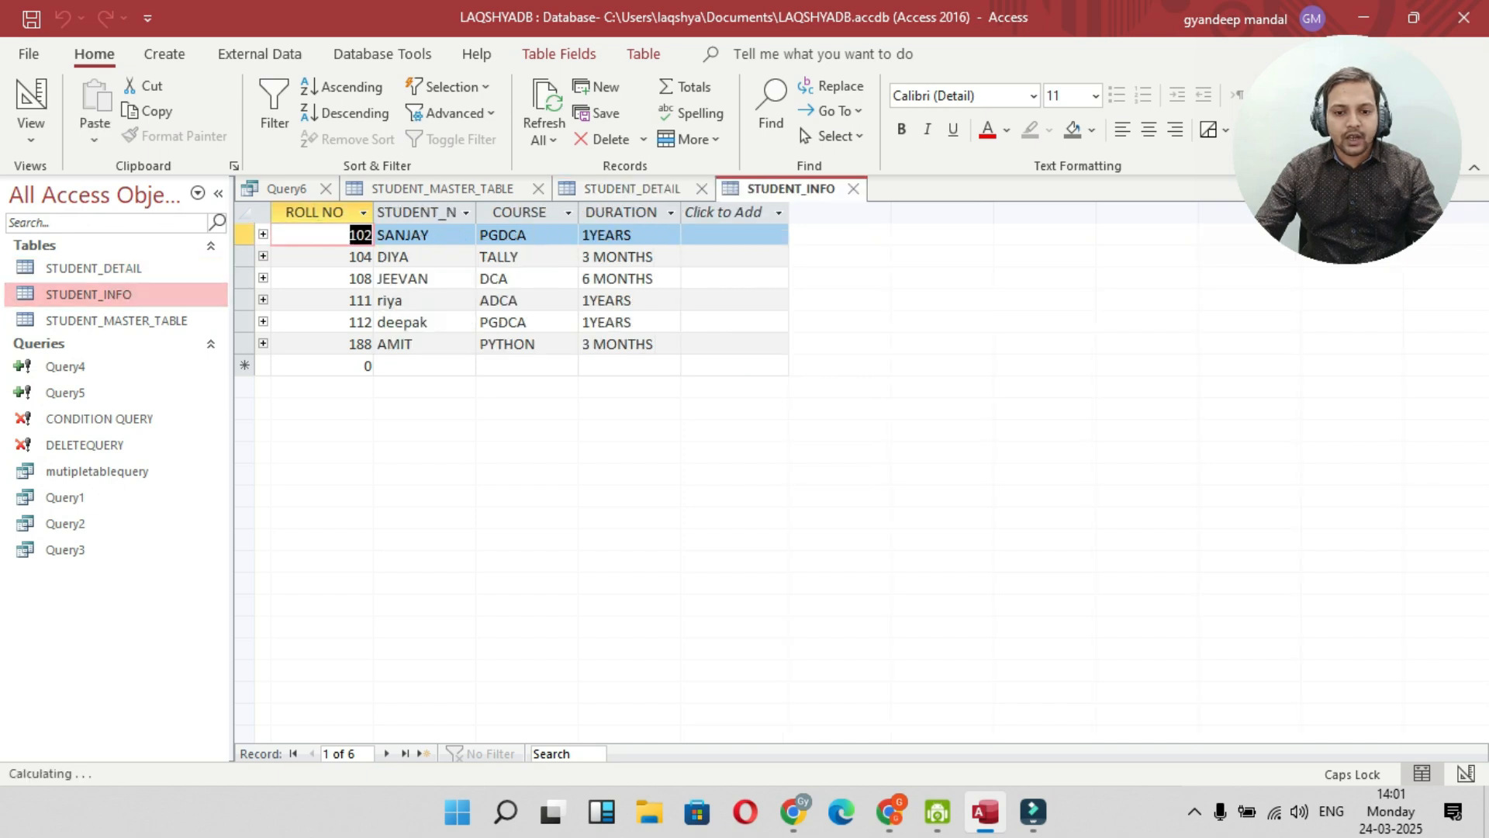
{"action": "double_click", "coordinate": [116, 321]}
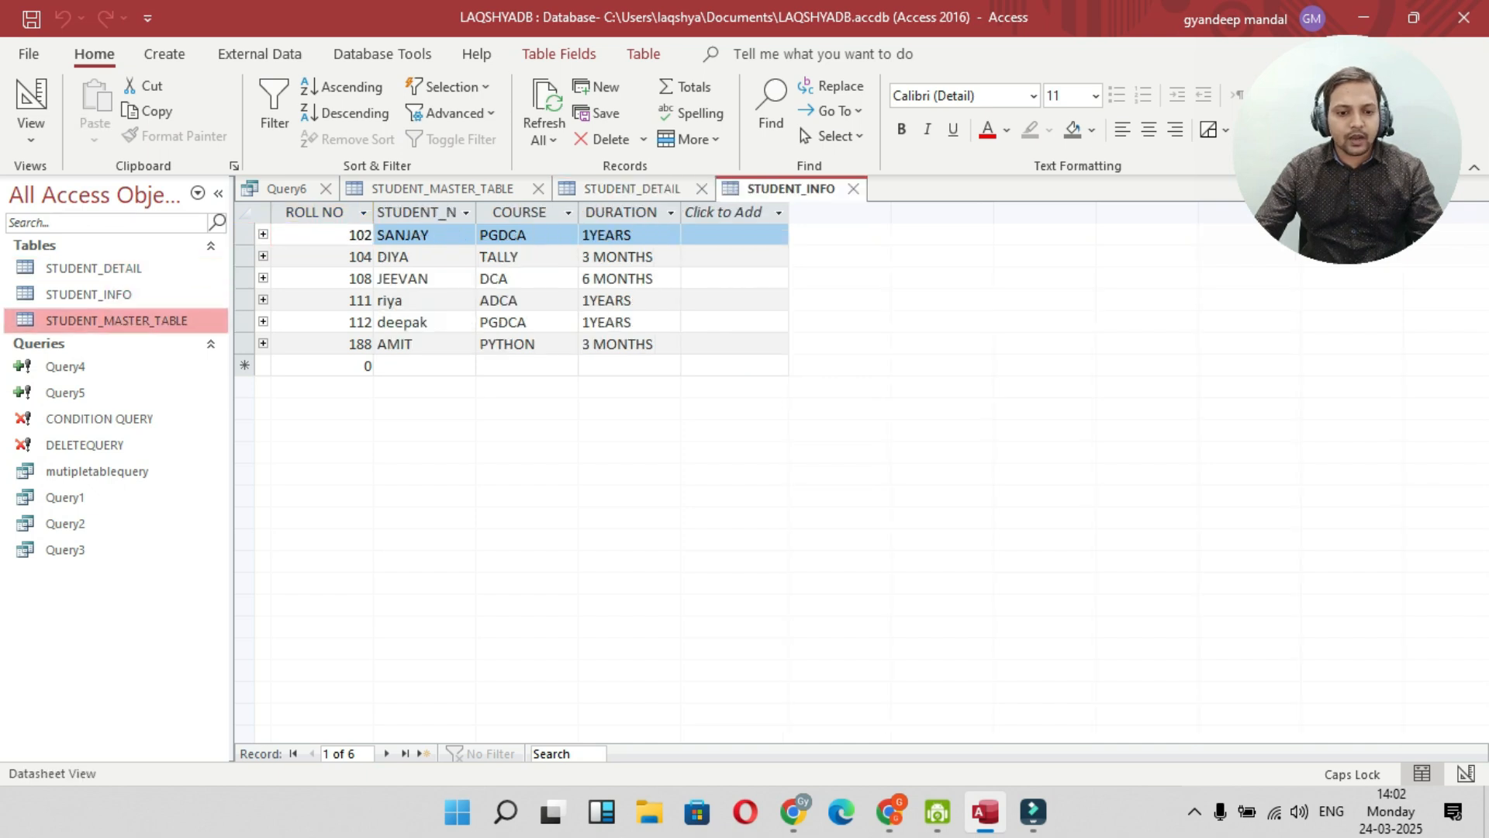